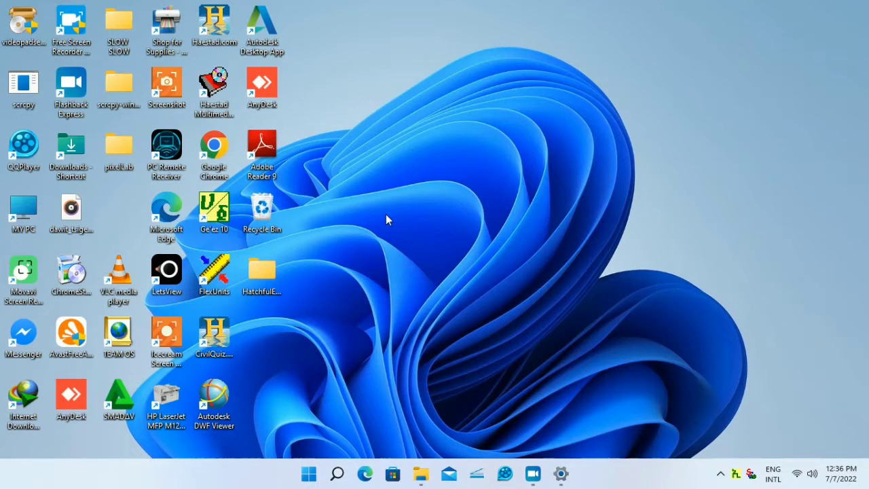
Step: Launch Google Chrome from its desktop shortcut
double_click(214, 153)
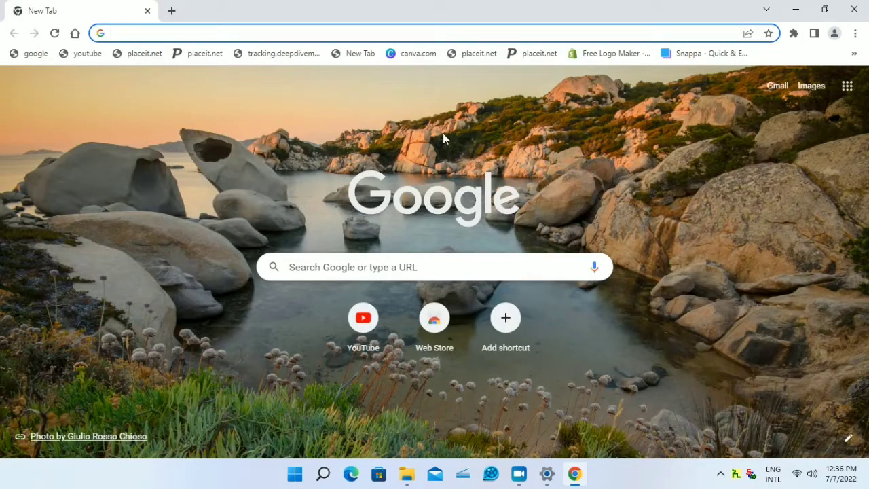
left_click(136, 35)
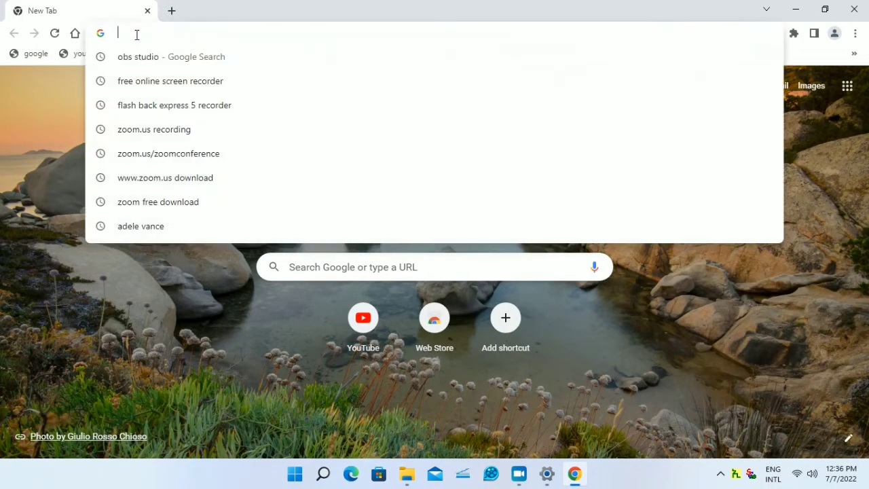
type("www")
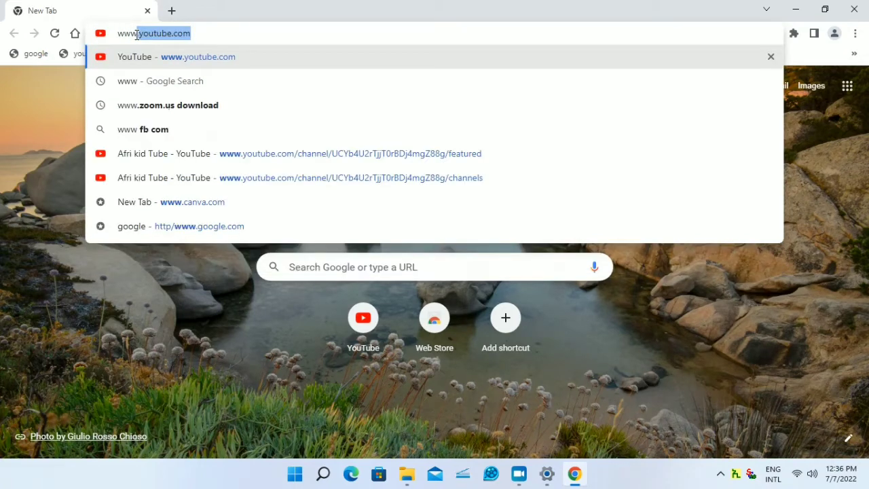
key("Return")
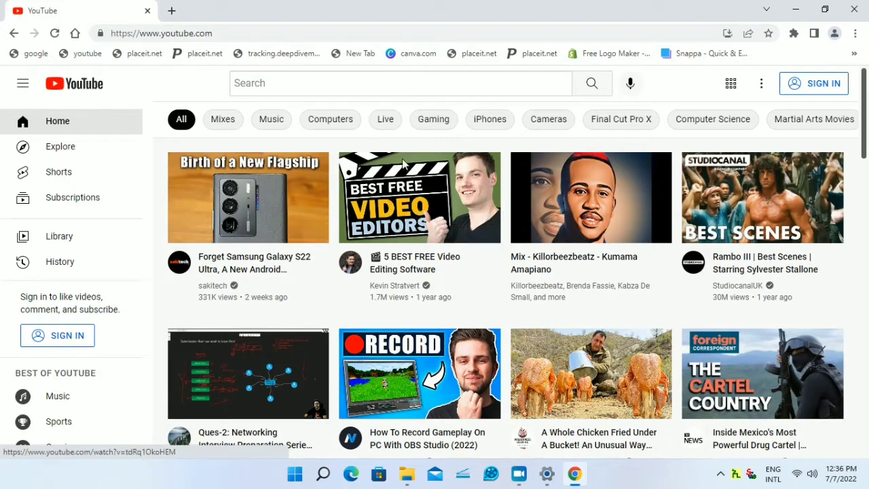
left_click(519, 474)
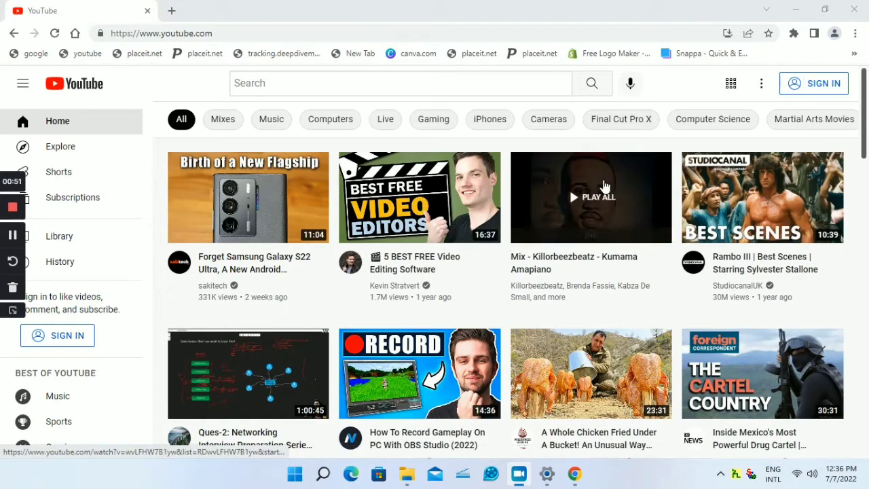
Step: Sign in to YouTube with the saved Google account and its password
left_click(819, 80)
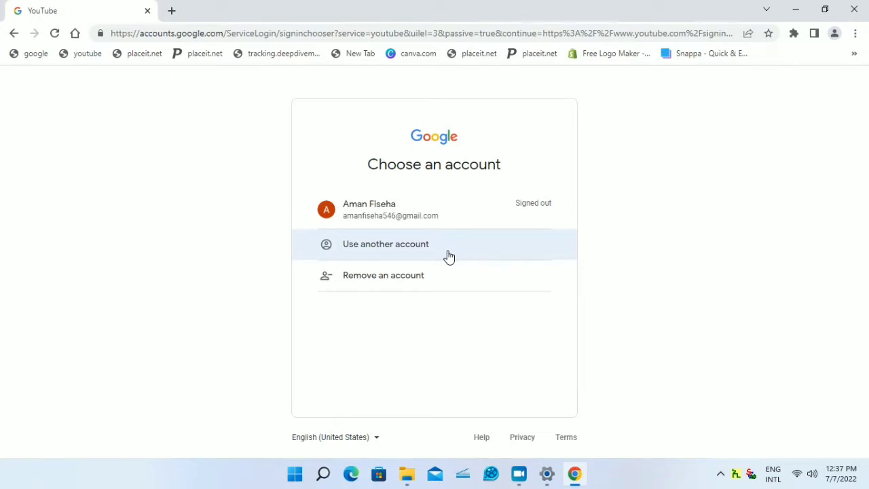
left_click(400, 214)
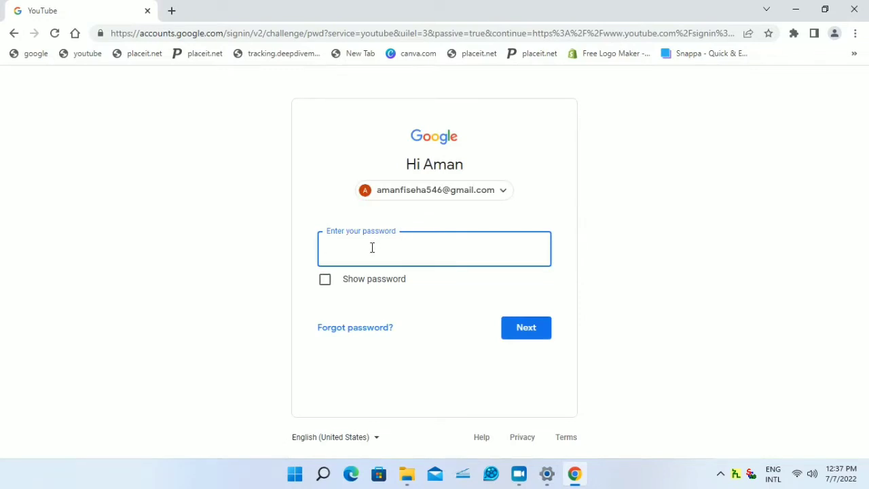
type("••••••")
left_click(529, 335)
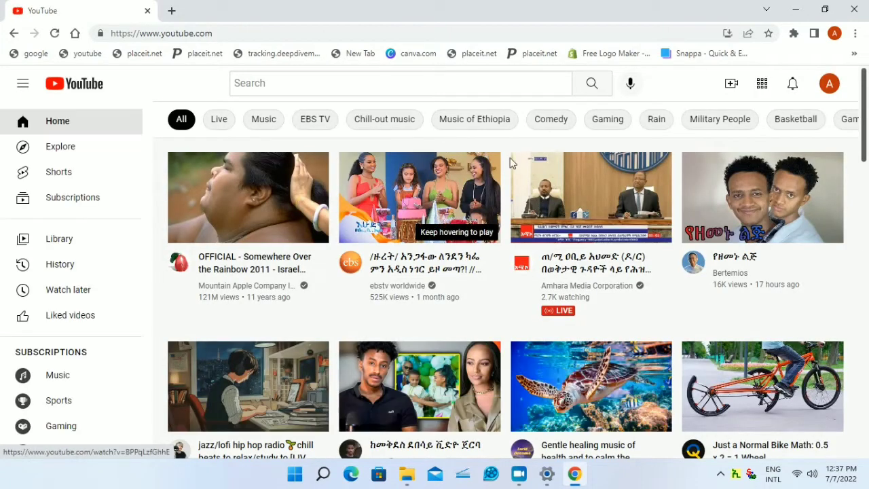
Step: Choose Create a channel from the profile avatar's account menu
left_click(828, 84)
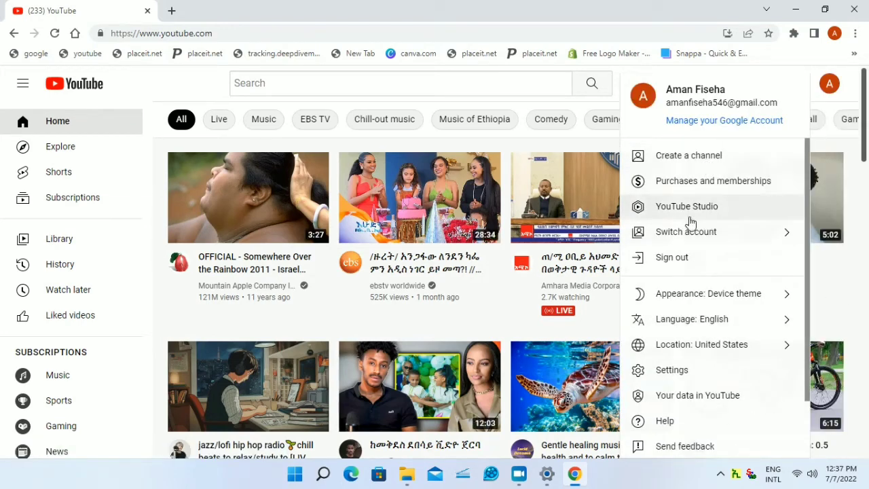
left_click(155, 292)
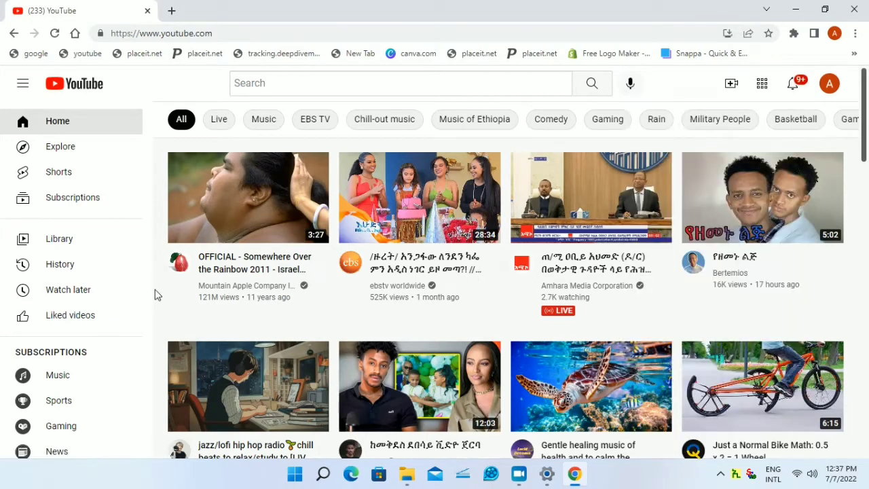
left_click(829, 84)
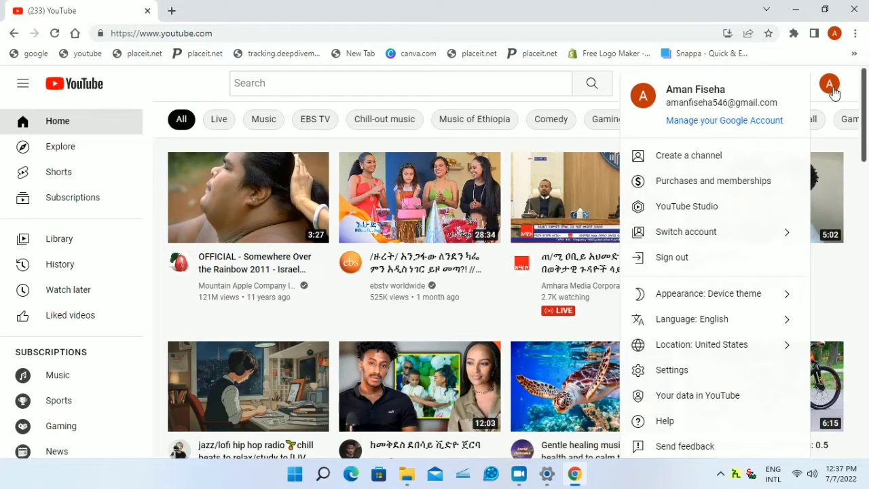
left_click(677, 161)
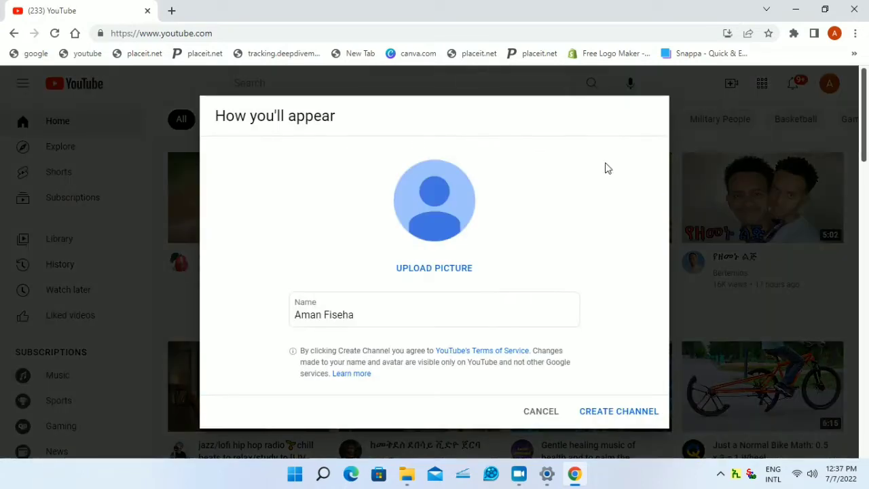
Step: Replace the prefilled name with 'True tube' and create the channel
left_click(354, 316)
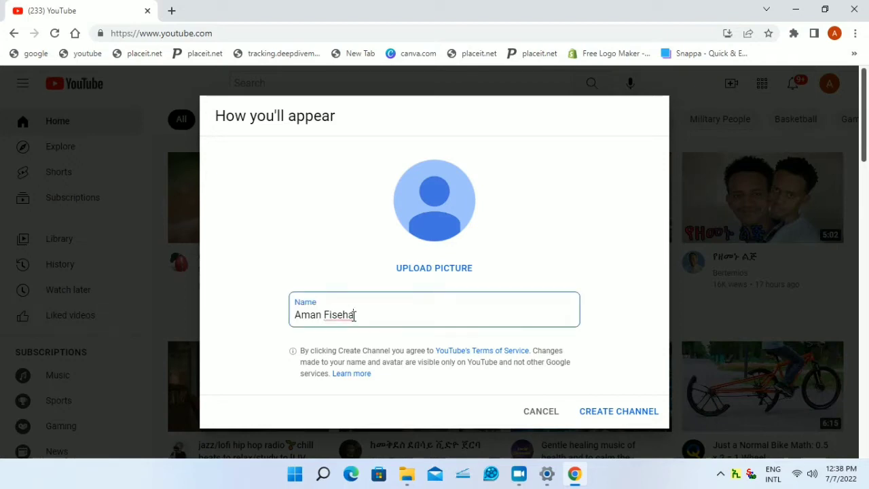
key("BackSpace")
key("BackSpace")
key("BackSpace")
key("BackSpace")
key("BackSpace")
key("BackSpace")
key("BackSpace")
key("BackSpace")
key("BackSpace")
key("BackSpace")
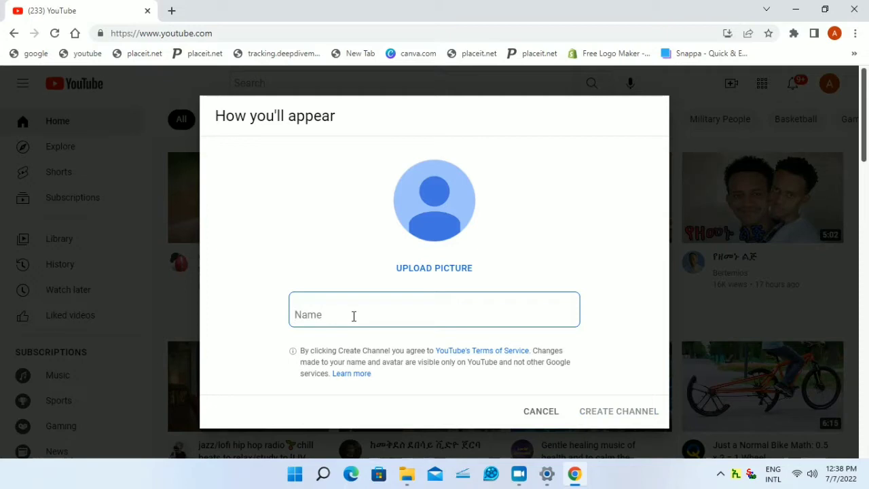
type("True tube")
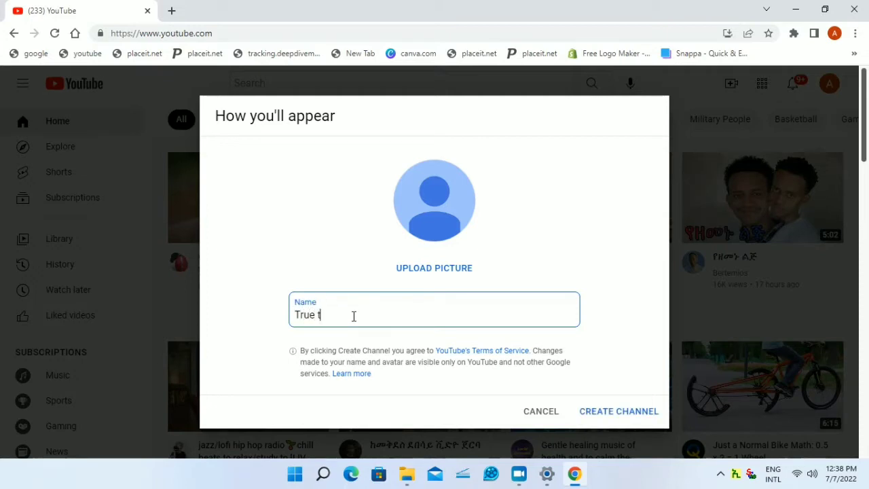
left_click(621, 414)
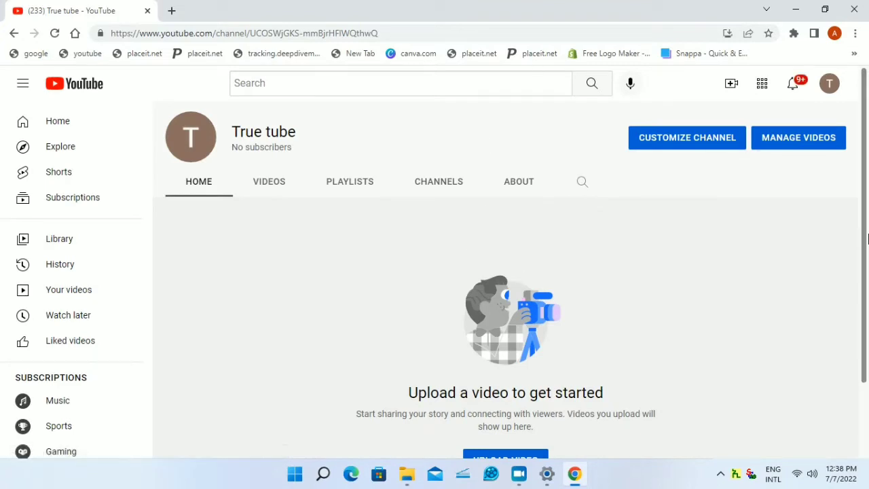
Step: Open YouTube Studio from the avatar menu to reach the True tube dashboard
scroll(864, 234, "down", 1)
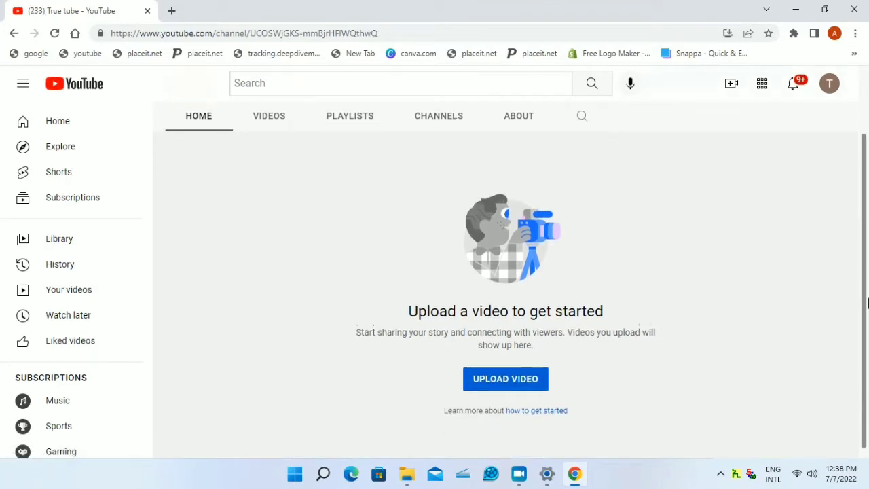
scroll(867, 244, "up", 1)
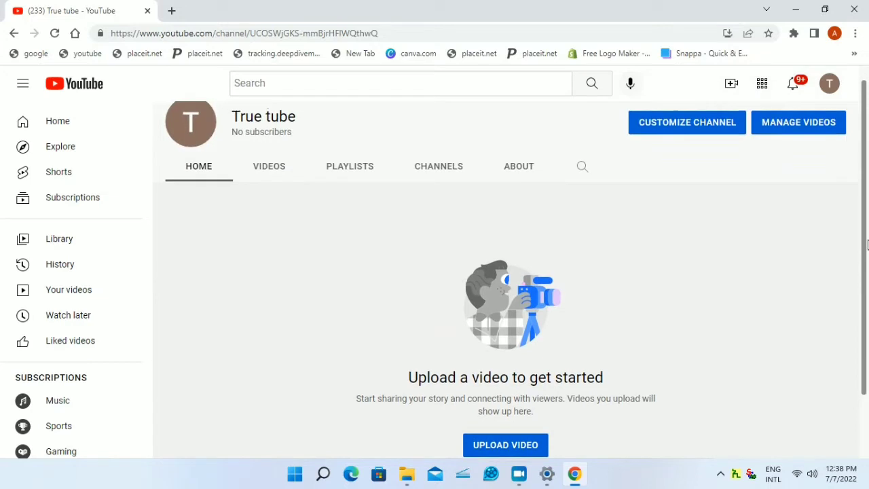
left_click(831, 86)
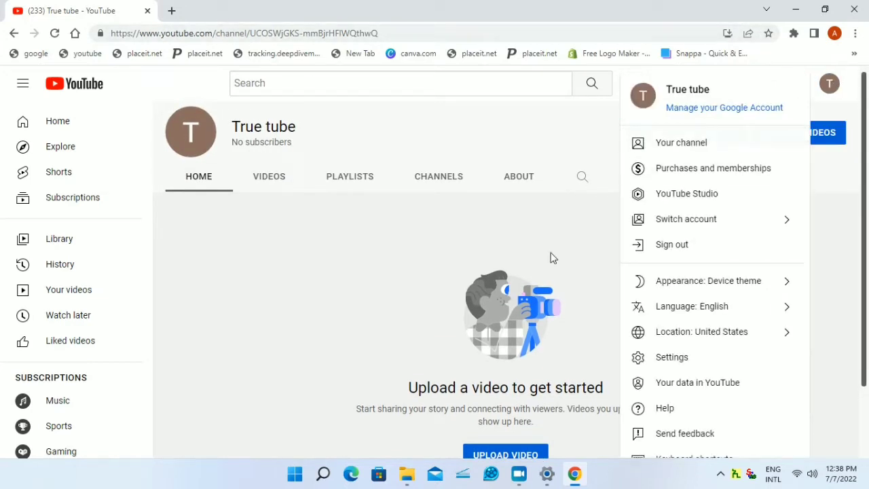
left_click(483, 303)
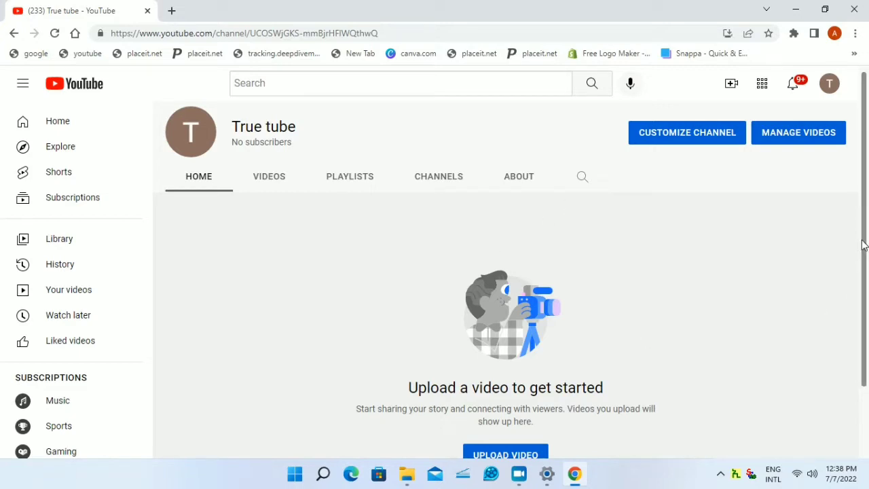
scroll(838, 170, "down", 1)
scroll(831, 135, "up", 1)
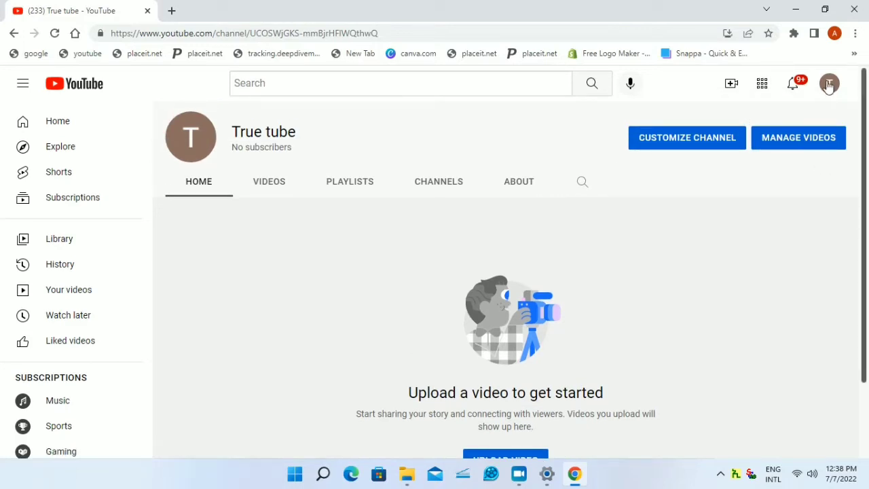
left_click(828, 84)
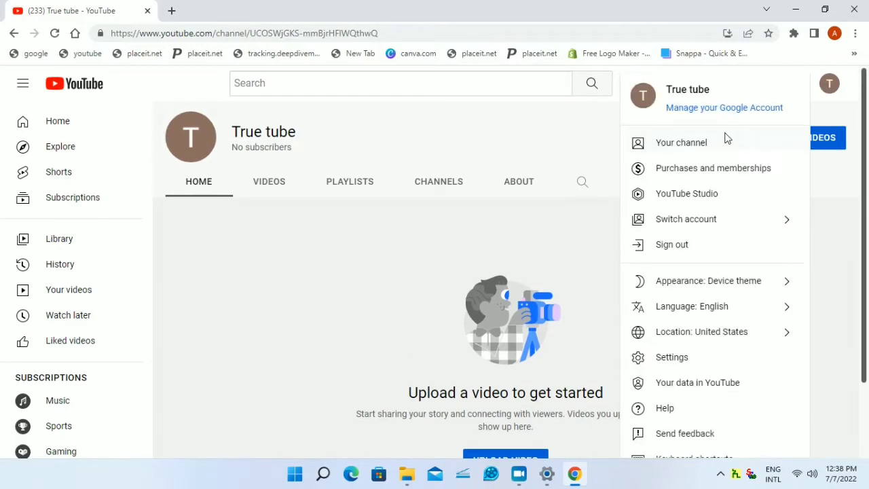
left_click(696, 196)
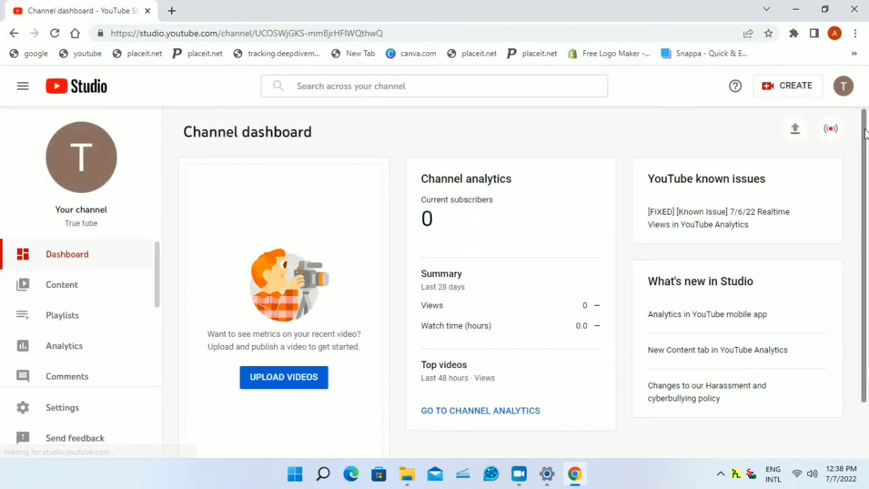
Step: Open Monetization from the Studio sidebar, showing it's unavailable in Ethiopia
left_click_drag(866, 132, 867, 248)
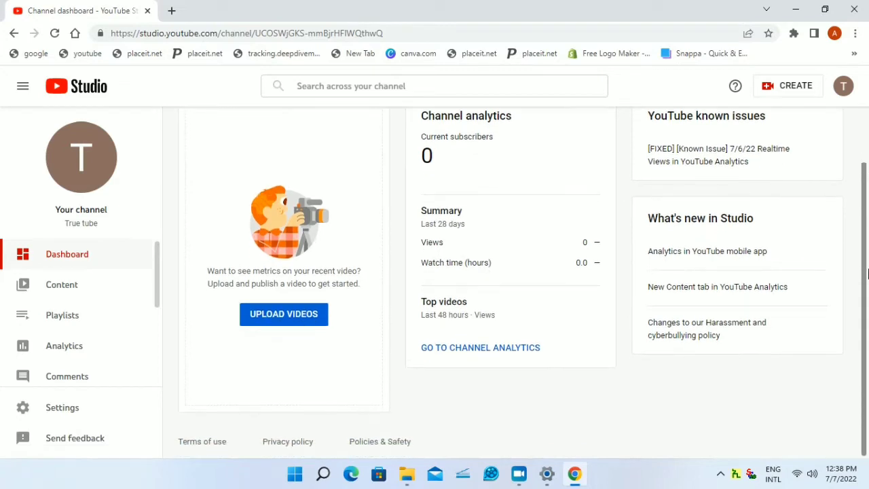
scroll(860, 136, "up", 2)
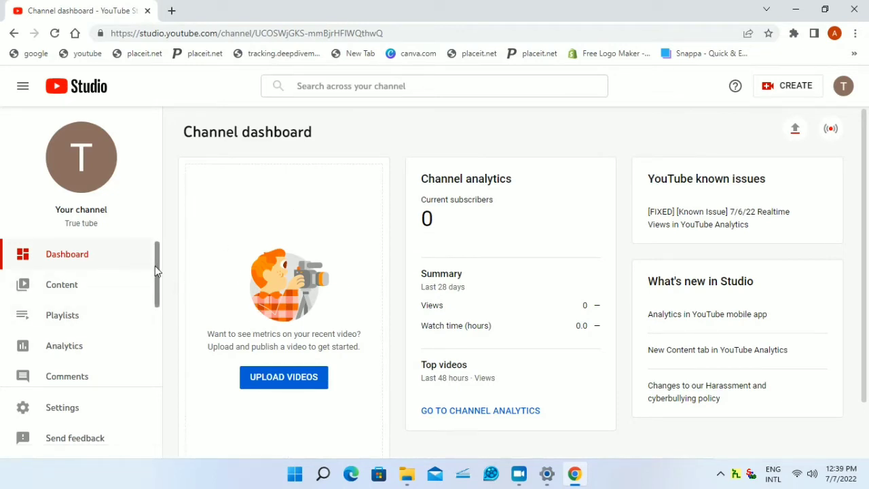
left_click_drag(155, 265, 160, 337)
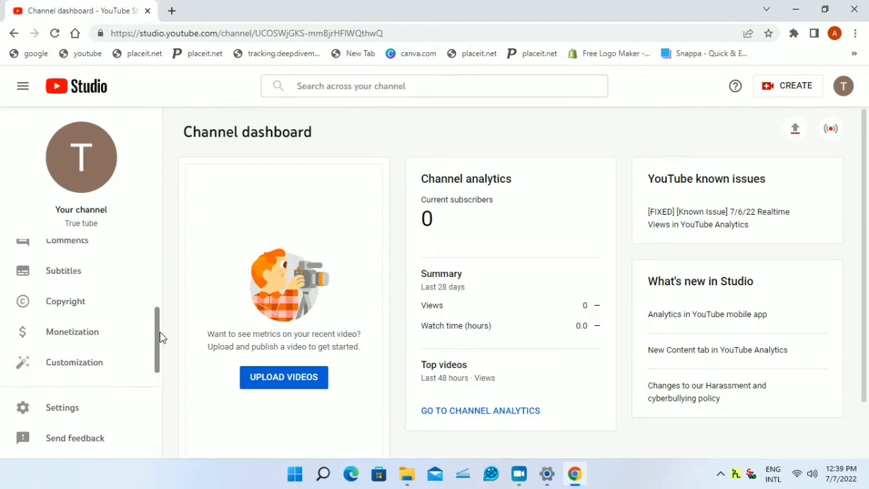
left_click(69, 334)
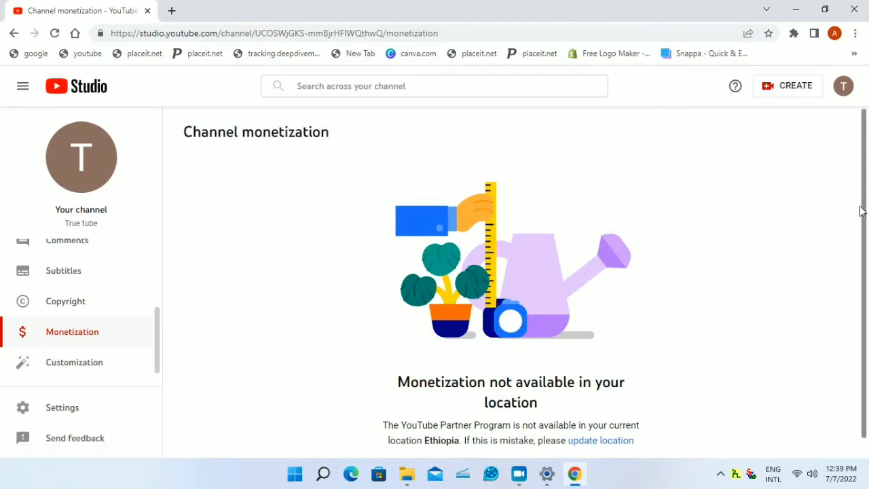
left_click_drag(860, 209, 864, 240)
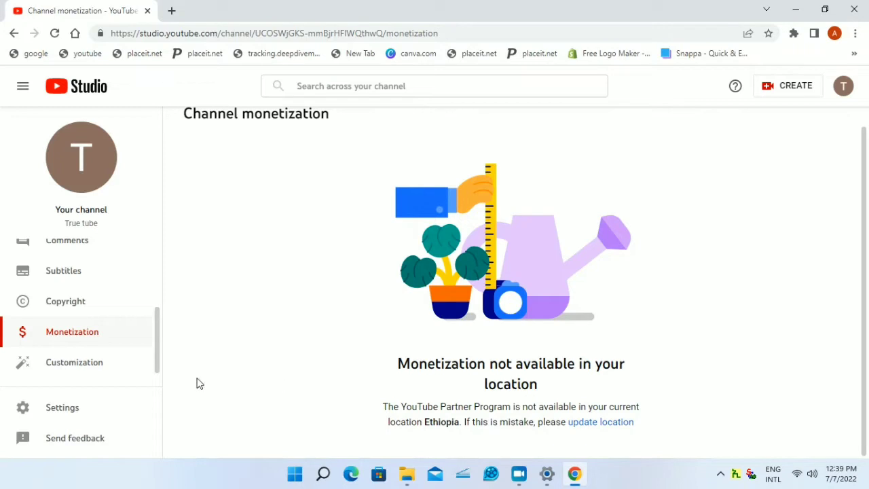
Step: Open Channel customization to view the homepage Layout sections
left_click(105, 367)
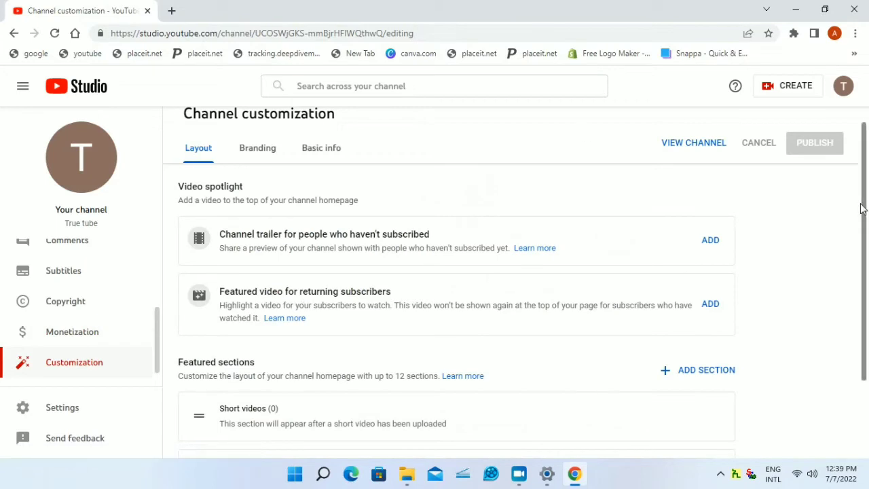
left_click_drag(863, 198, 860, 267)
scroll(861, 266, "up", 1)
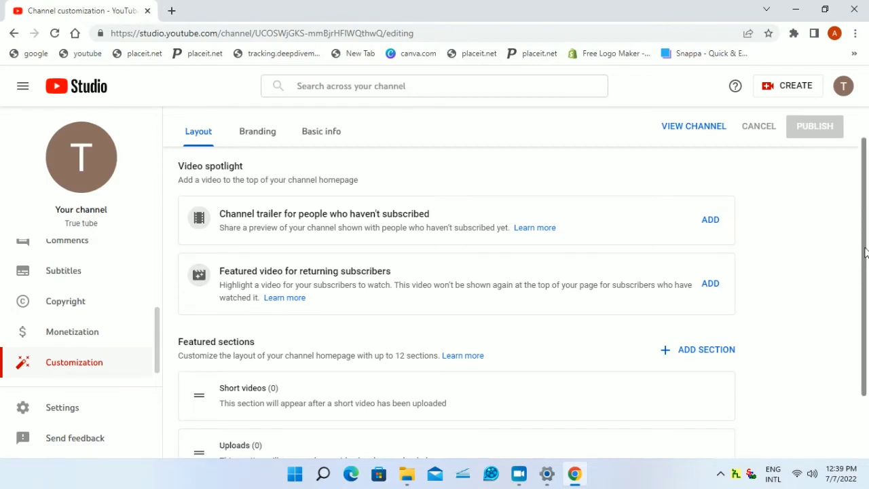
scroll(864, 252, "down", 2)
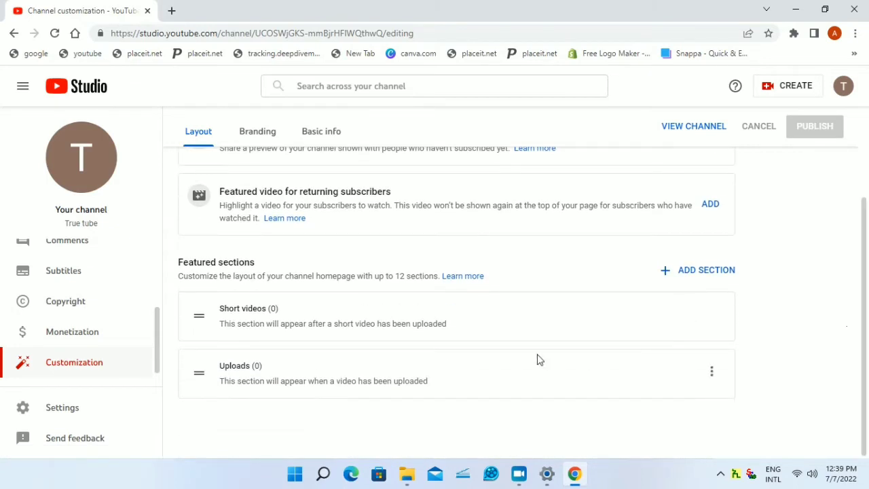
Step: Remove the Short videos section and add a Popular uploads section
right_click(713, 317)
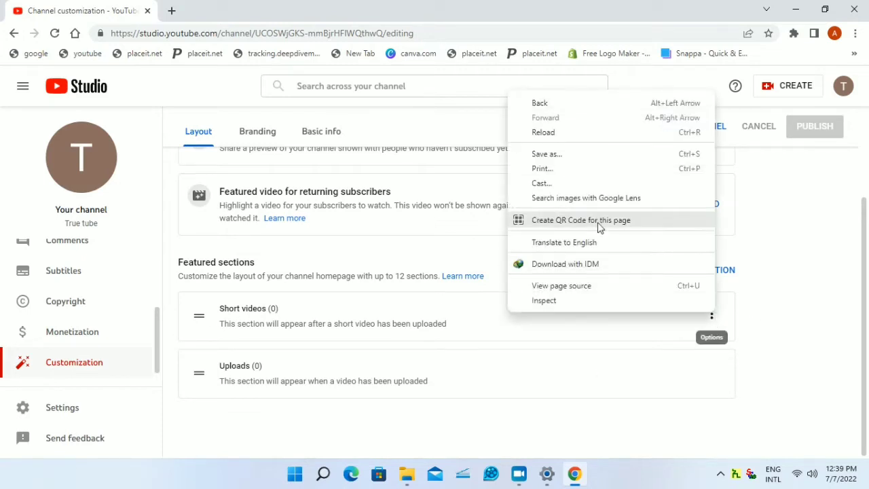
left_click(712, 317)
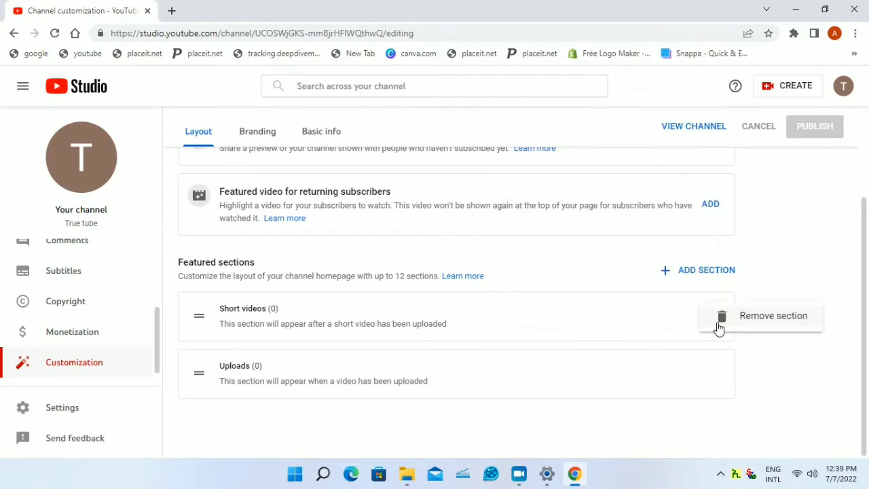
left_click(717, 326)
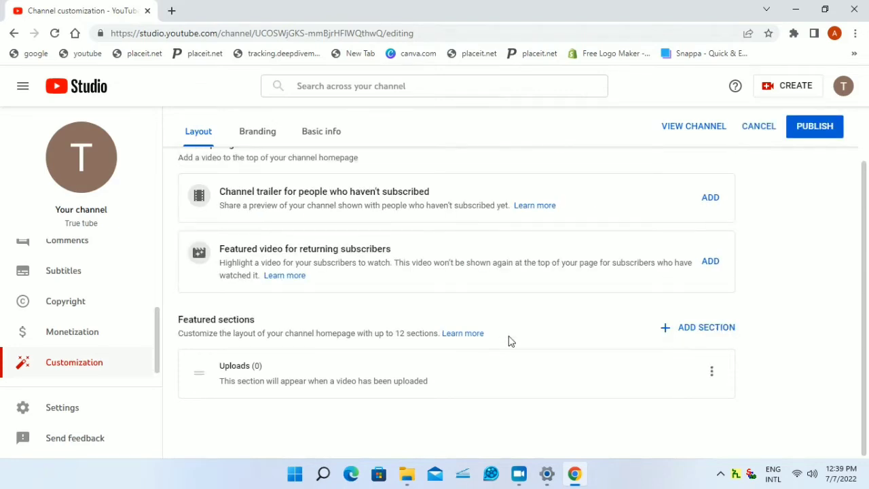
left_click(682, 333)
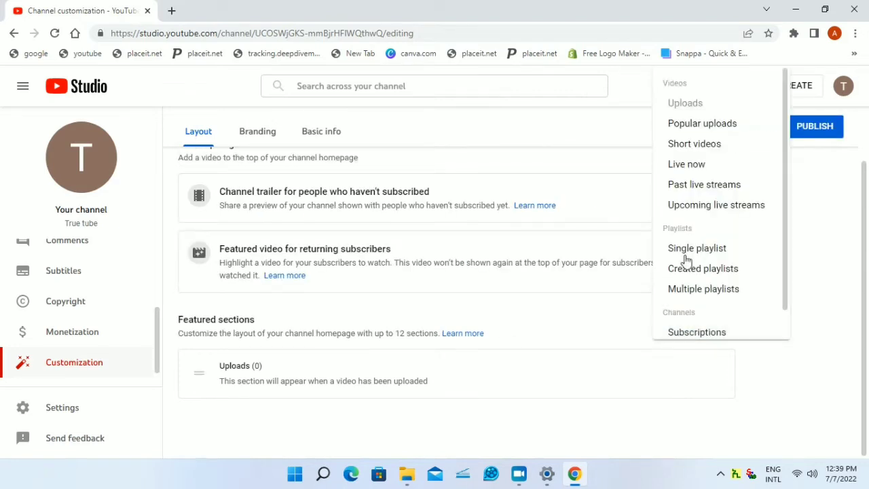
left_click(695, 124)
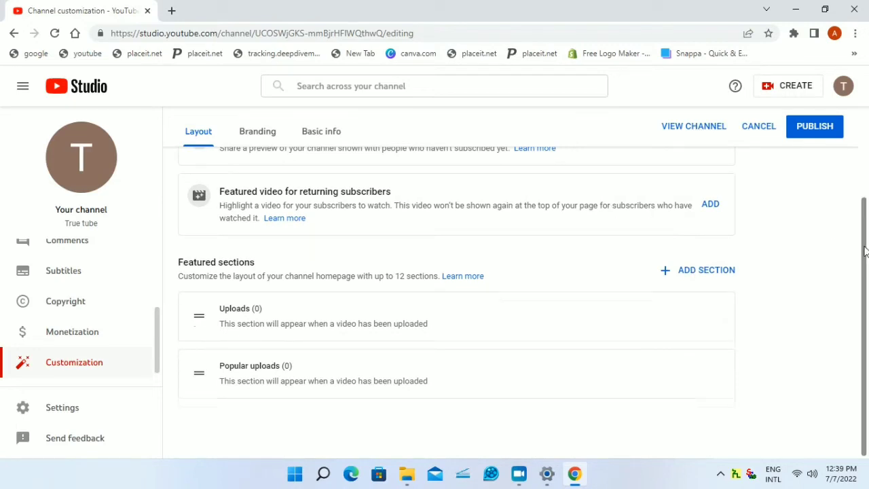
scroll(863, 251, "up", 2)
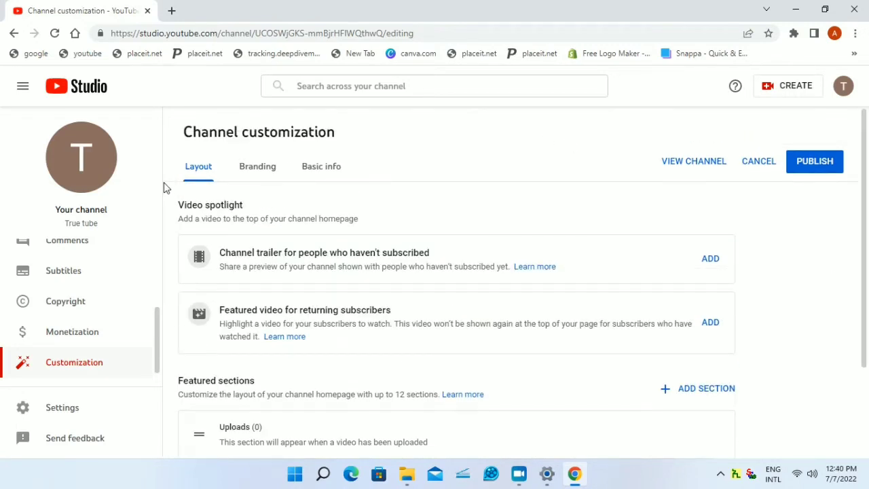
Step: Switch to the Branding tab and cancel the profile picture upload without choosing a file
left_click(261, 169)
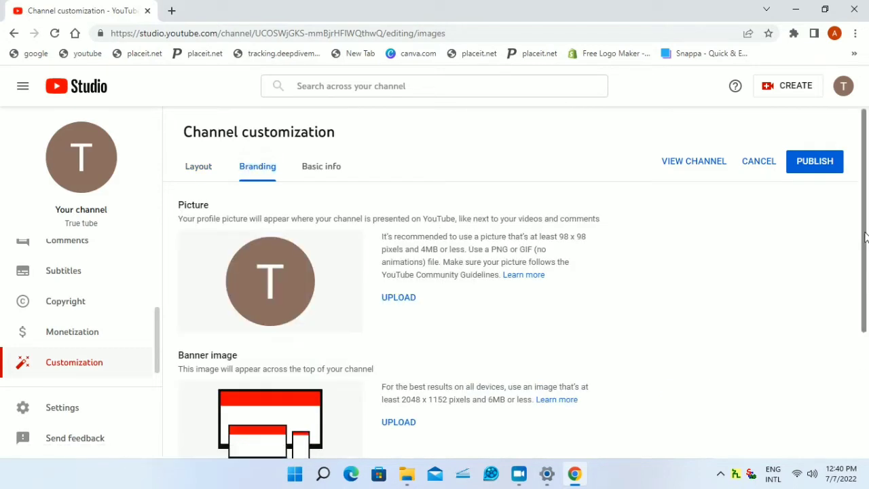
scroll(864, 237, "down", 1)
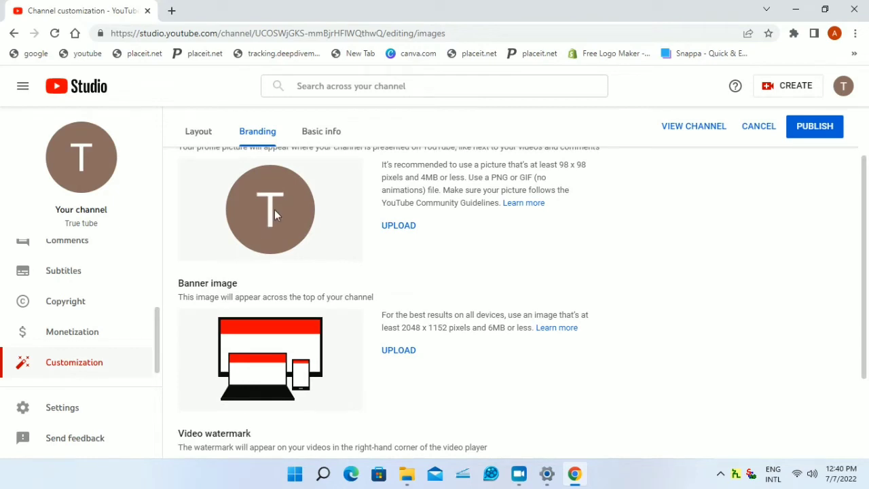
left_click(395, 231)
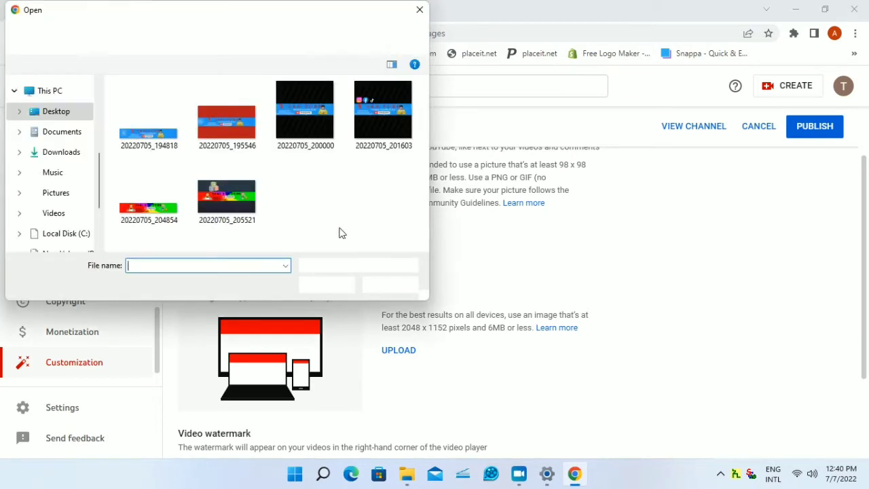
left_click(419, 10)
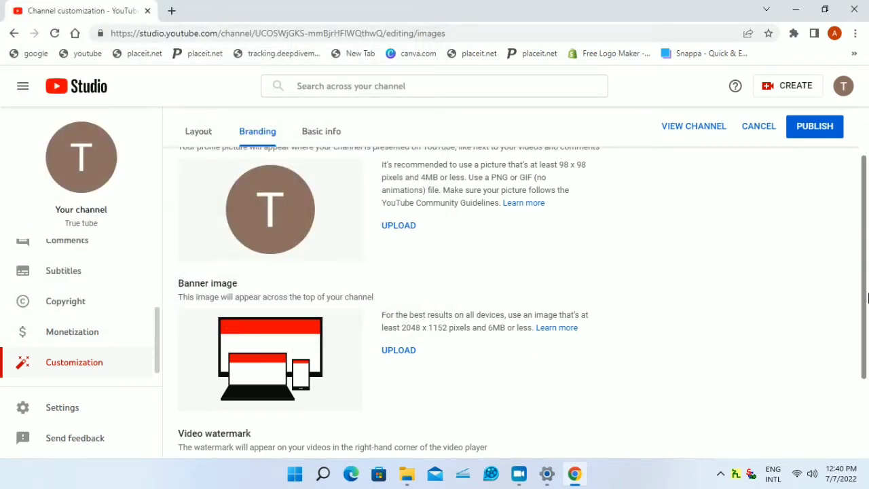
left_click_drag(864, 263, 860, 328)
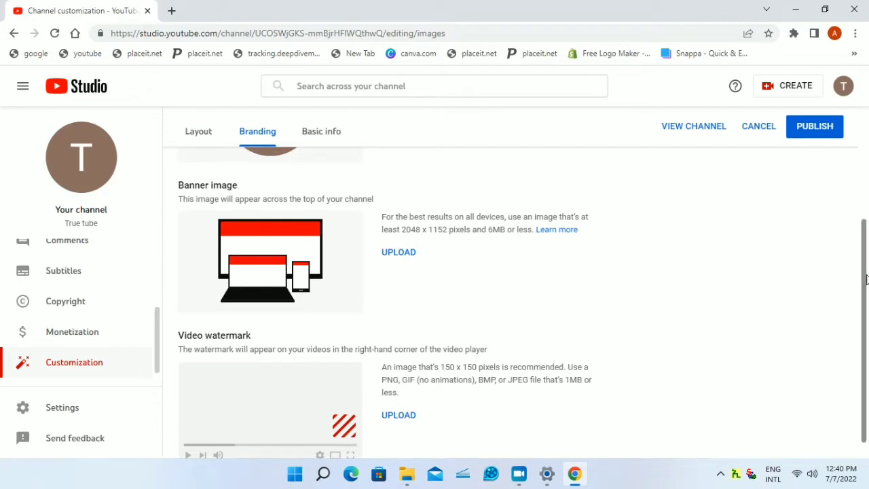
left_click_drag(864, 277, 861, 175)
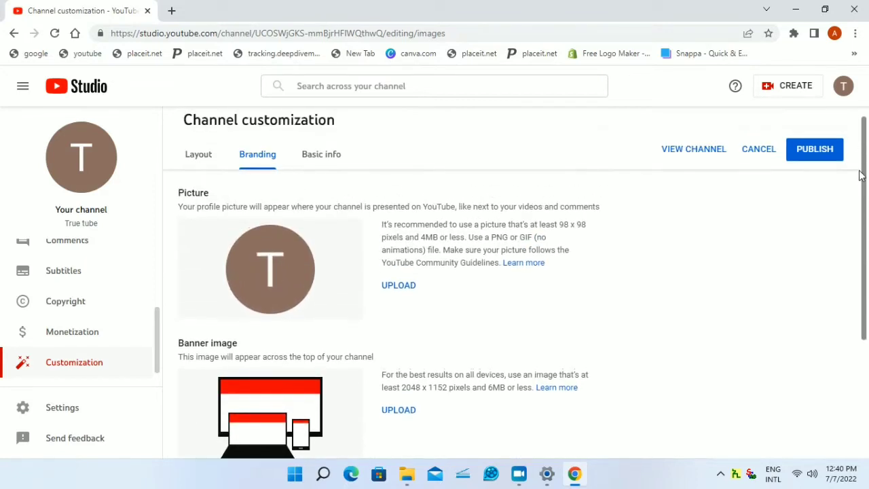
Step: Publish the customization from the Basic info tab with the description left blank
left_click(319, 166)
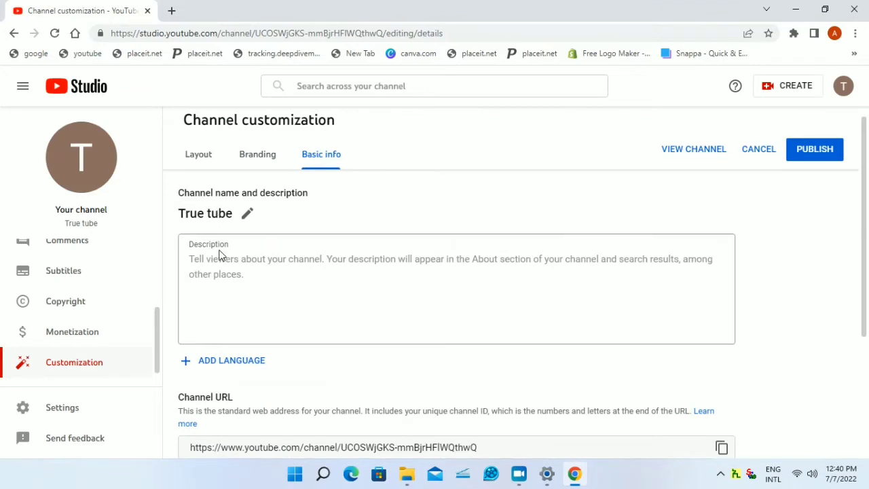
left_click(207, 260)
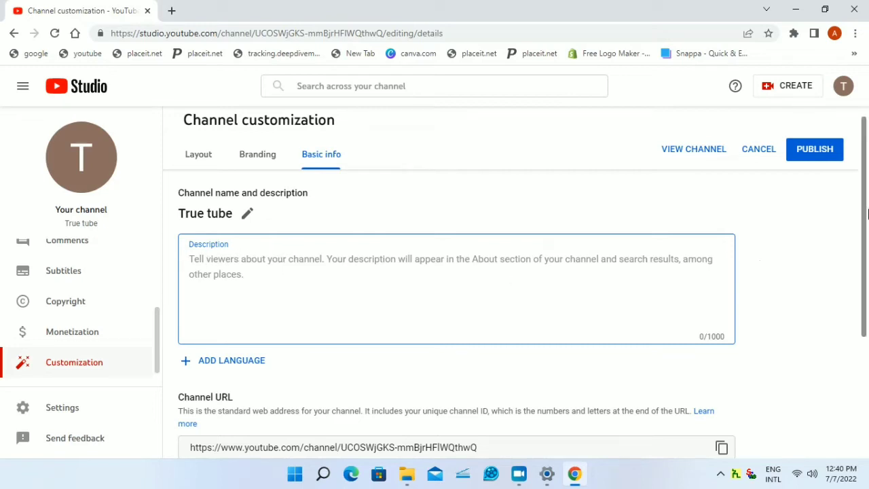
scroll(865, 213, "down", 3)
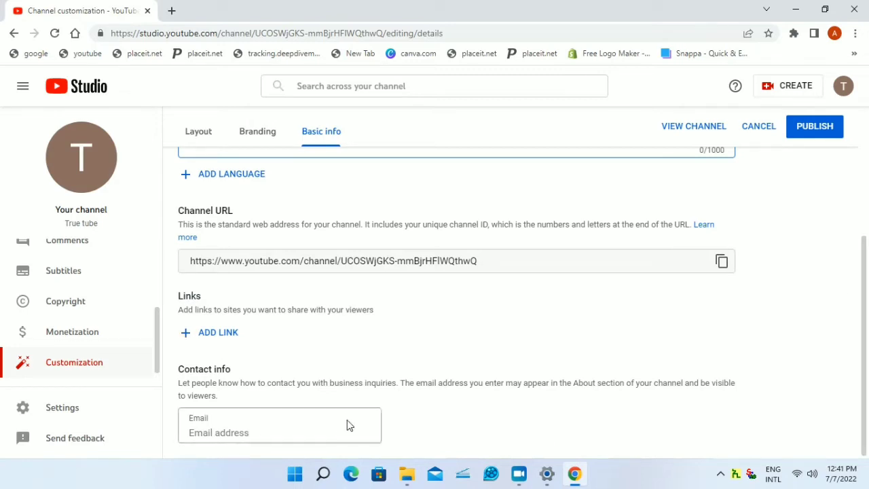
left_click(827, 132)
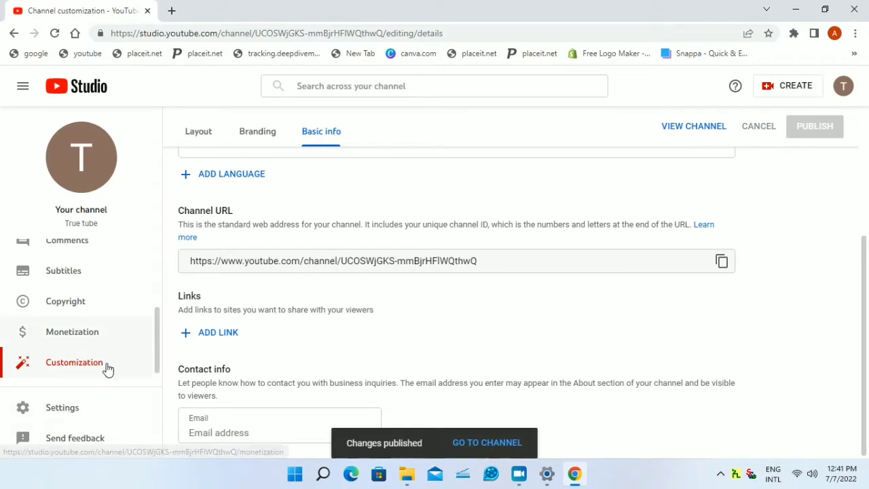
Step: Set Country of residence to United Kingdom in the Channel settings' Basic info tab
left_click(62, 408)
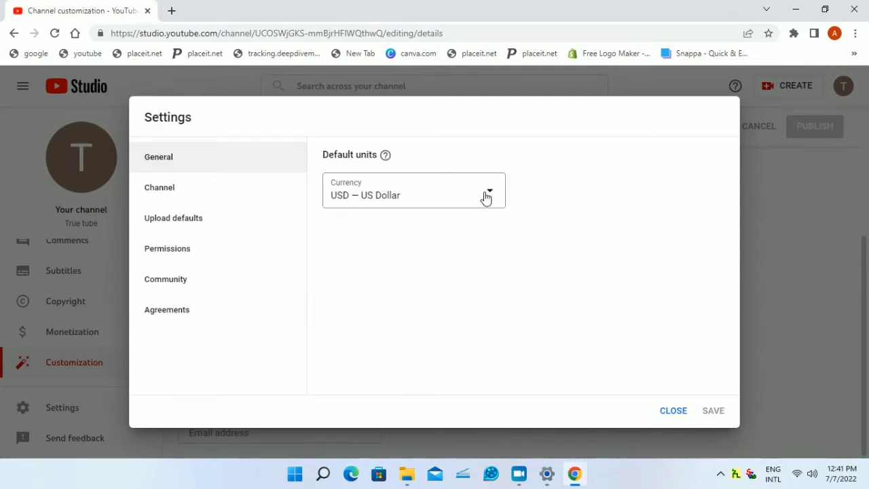
left_click(172, 191)
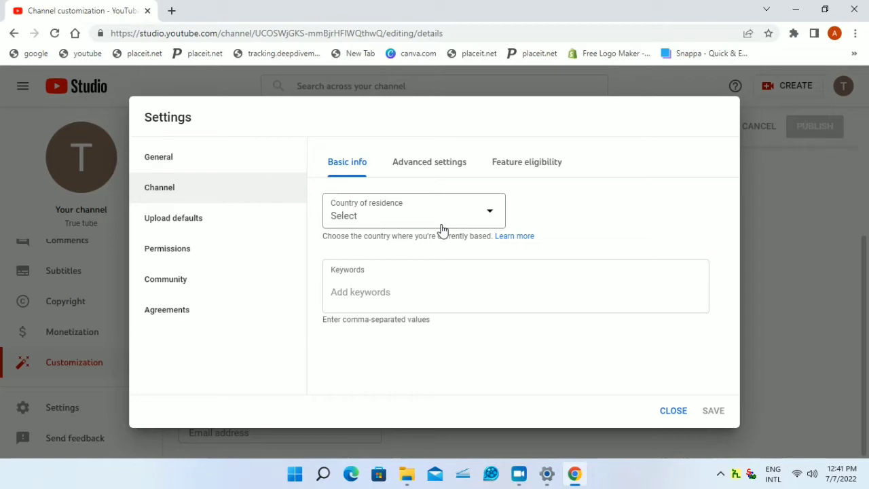
left_click(491, 214)
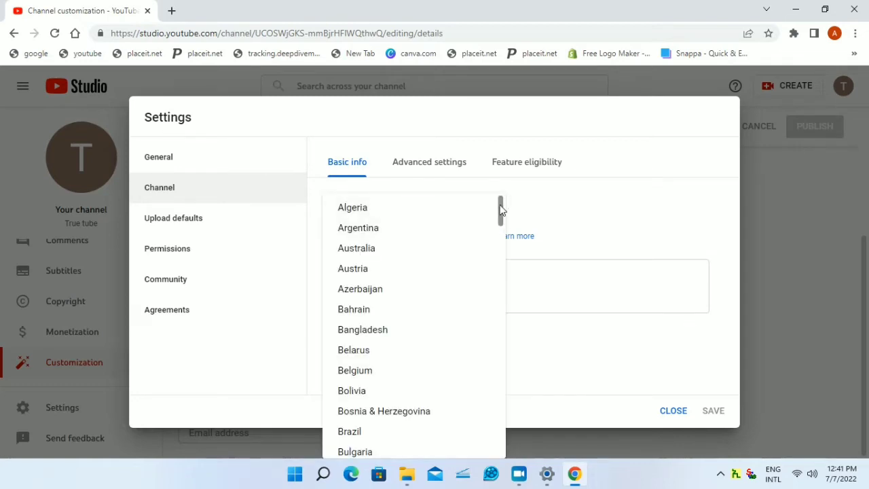
left_click_drag(501, 210, 537, 446)
left_click(397, 323)
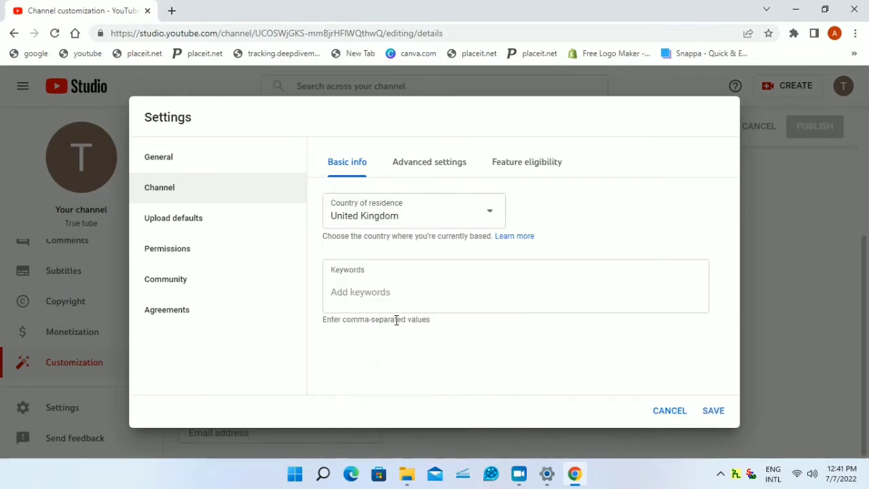
Step: Look over the Advanced settings audience options, then view the channel's Feature eligibility
left_click(423, 168)
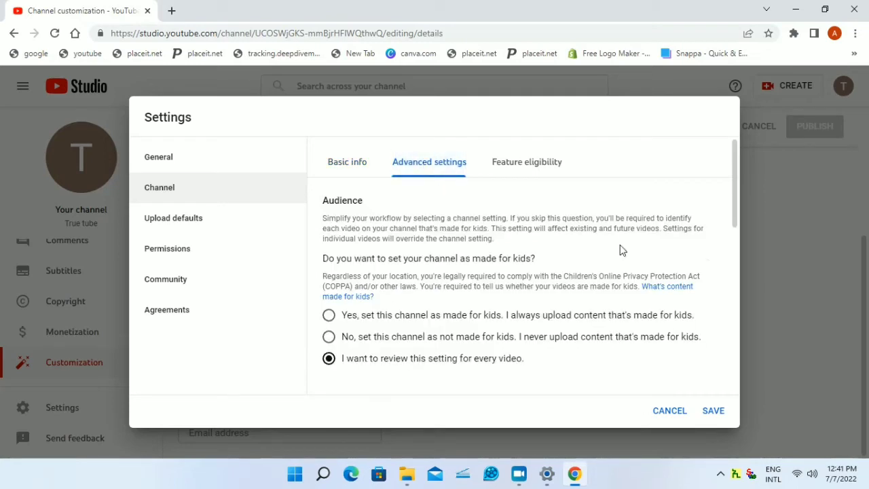
left_click_drag(735, 165, 725, 213)
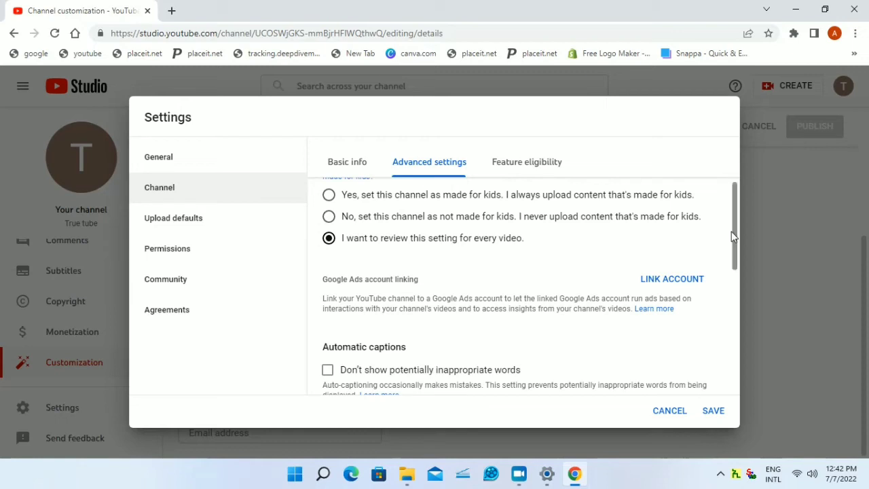
left_click_drag(733, 237, 730, 198)
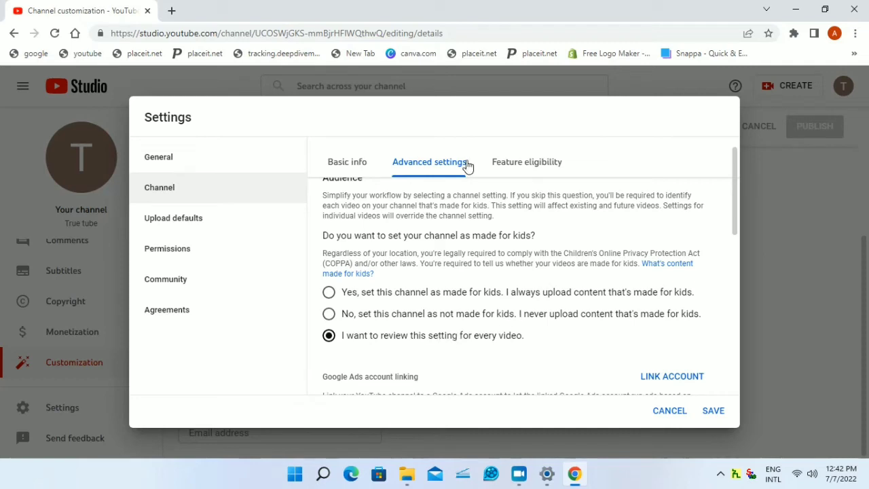
left_click(523, 166)
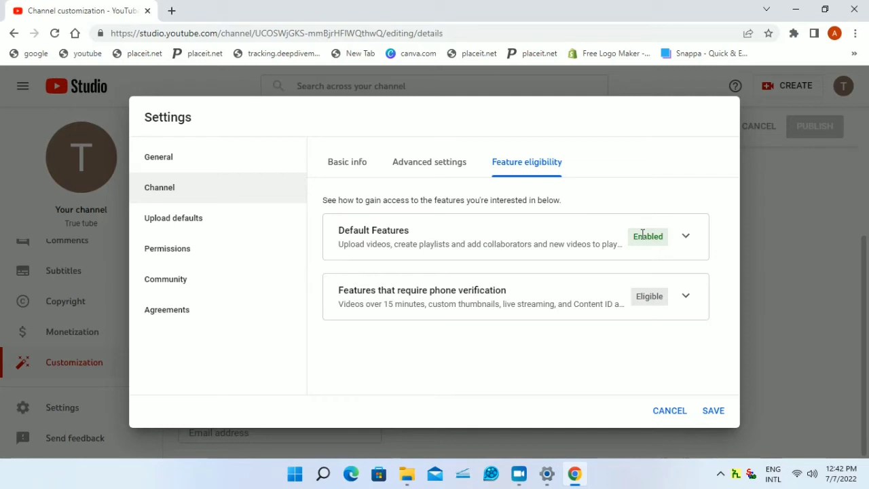
Step: Expand 'Features that require phone verification' and start Verify Phone Number
left_click(684, 298)
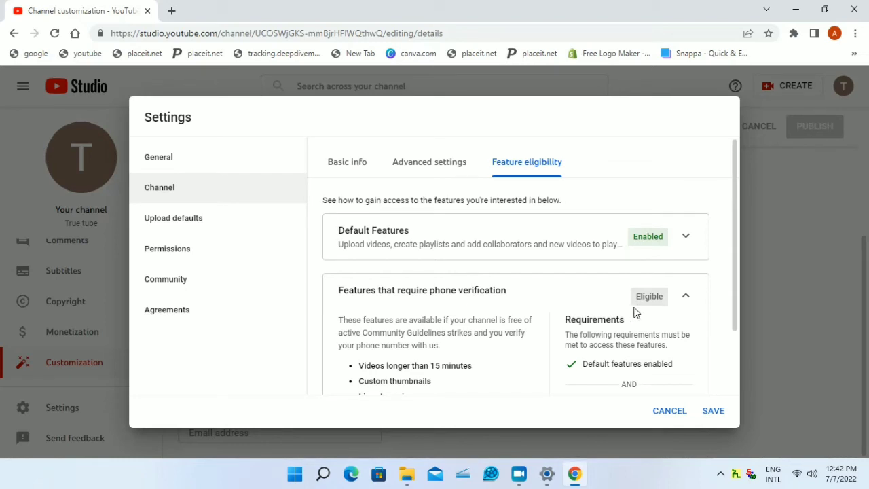
left_click_drag(735, 278, 732, 360)
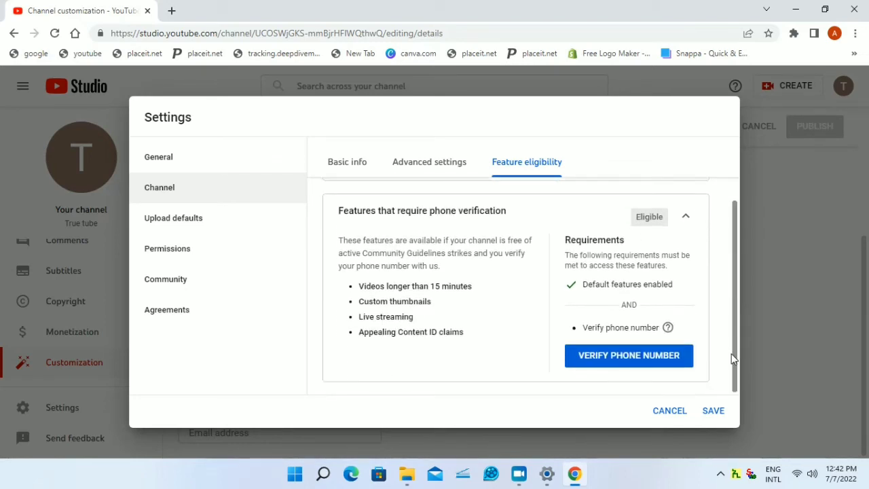
left_click(647, 362)
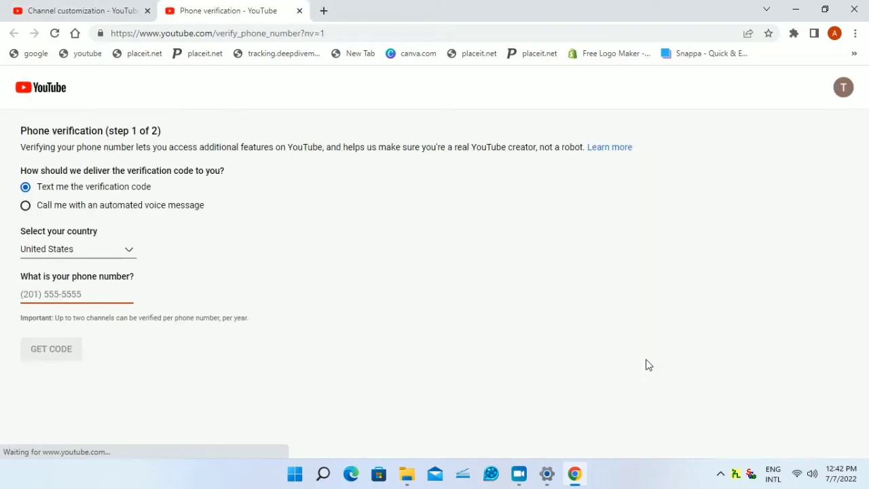
Step: Choose Ethiopia as the phone country, enter a phone number and request a code
left_click(122, 256)
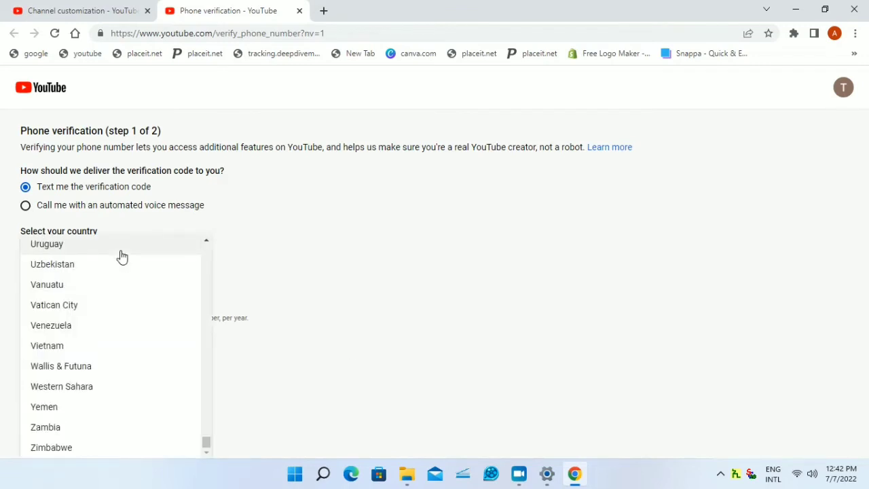
type("et")
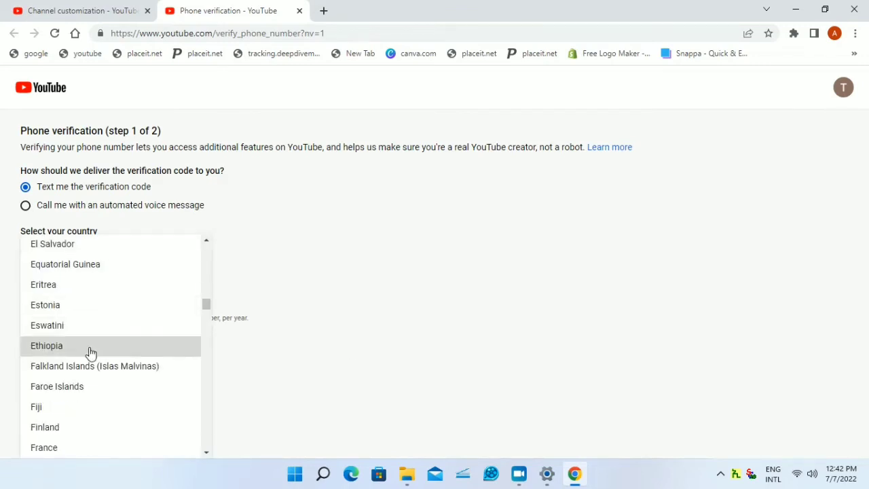
left_click(90, 347)
left_click(56, 295)
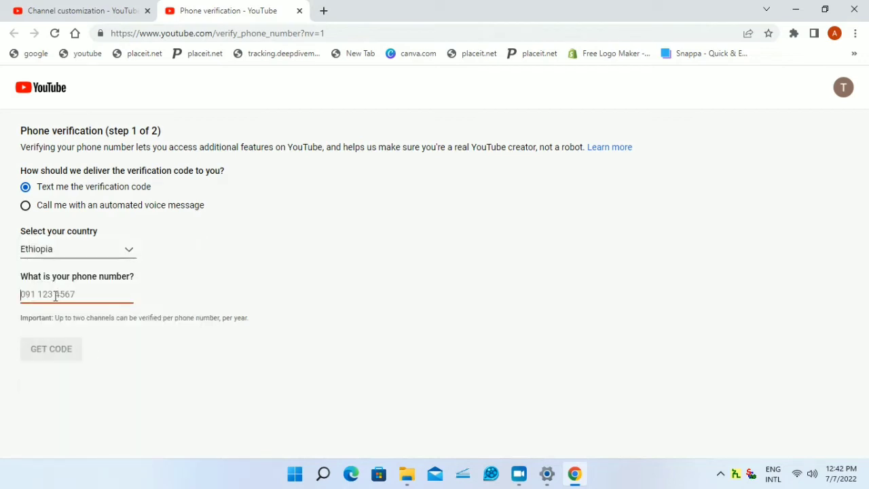
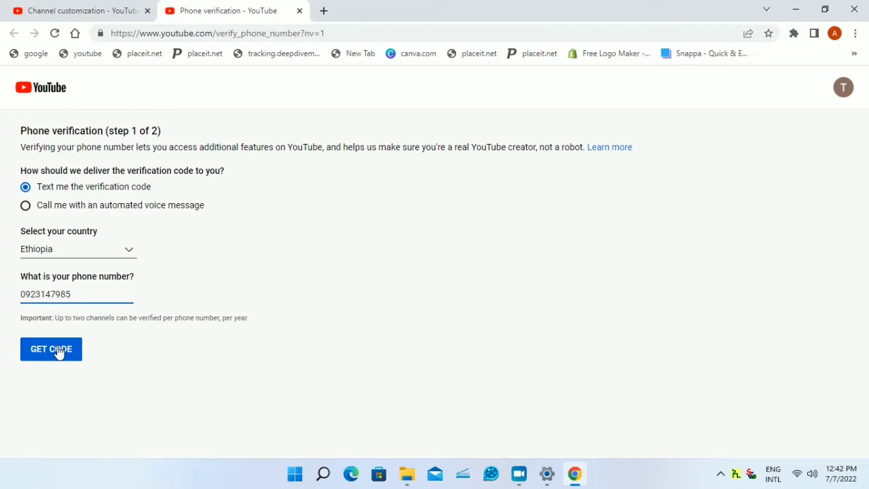
left_click(59, 351)
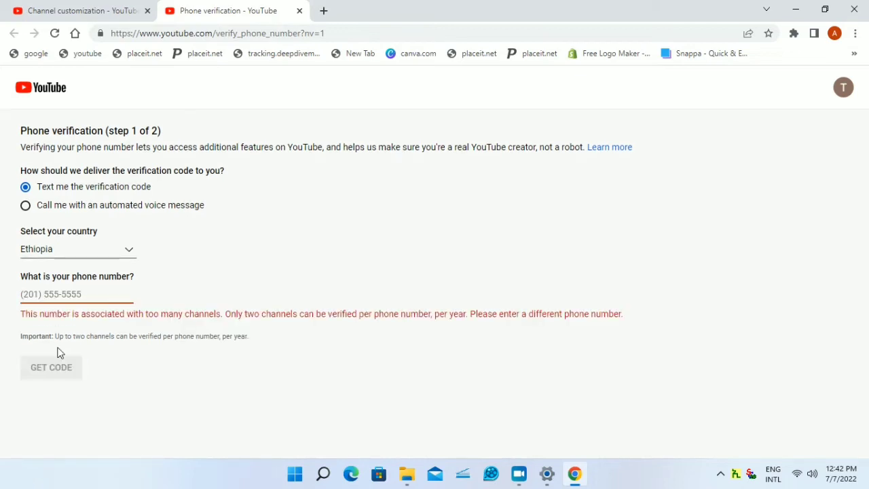
Step: After the error, enter a different phone number and request the verification code again
left_click(52, 295)
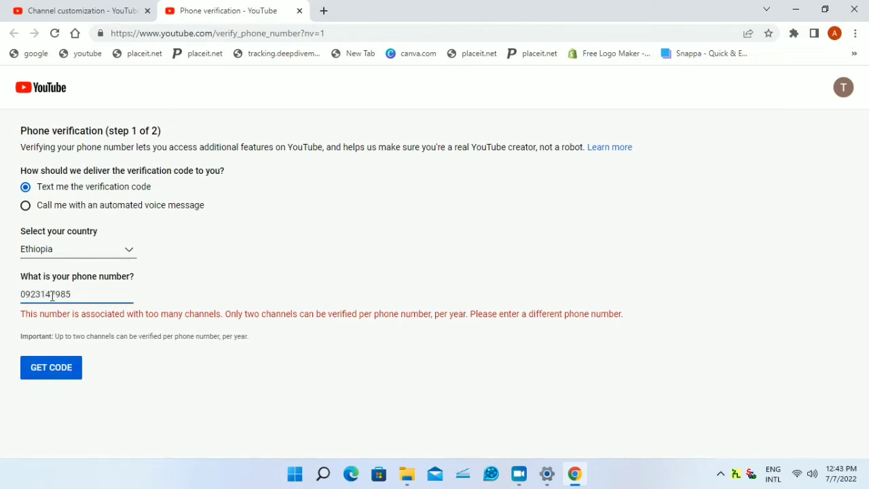
left_click(60, 369)
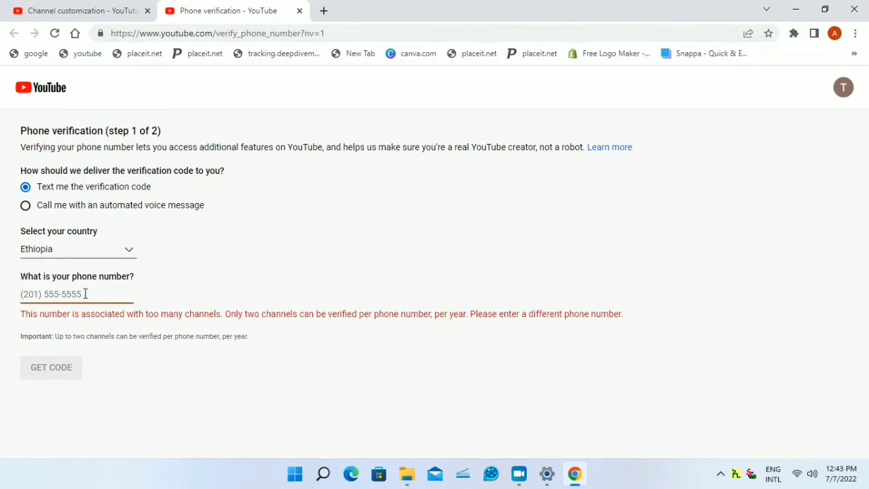
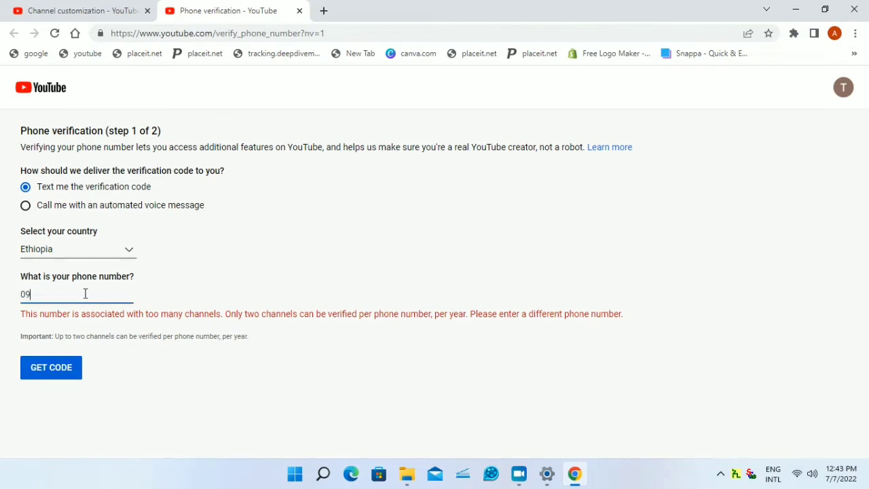
left_click(27, 373)
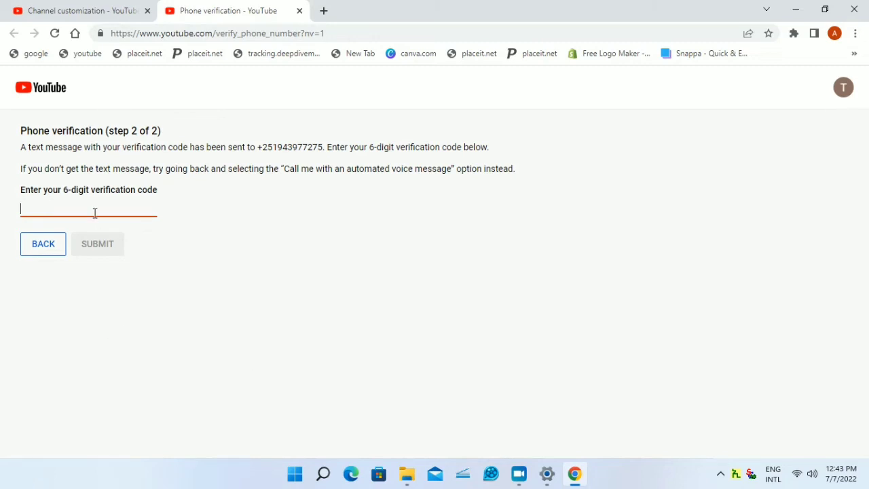
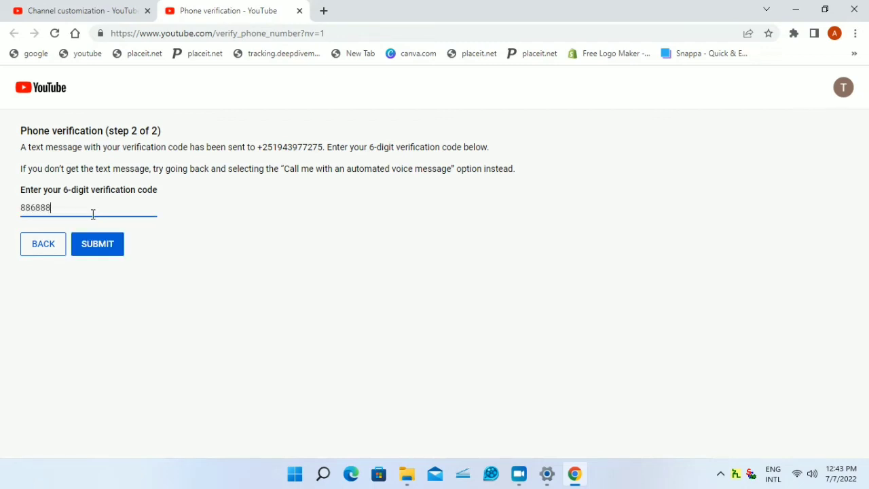
left_click(98, 248)
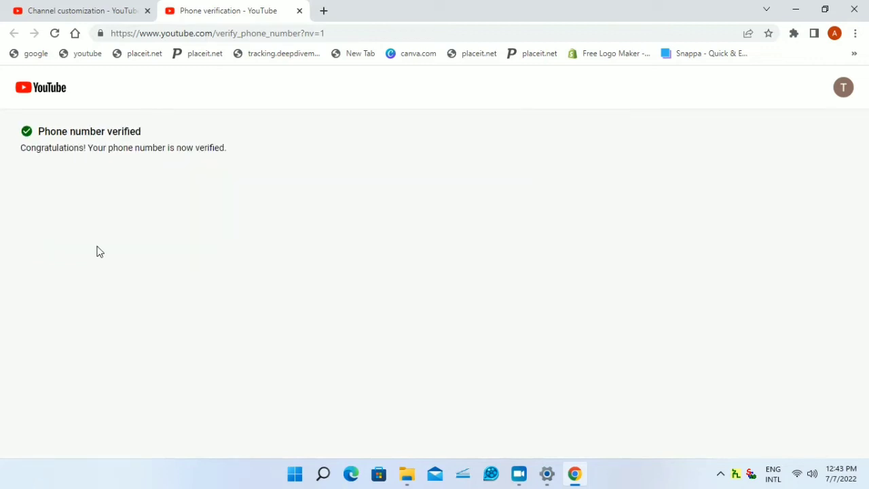
left_click(106, 11)
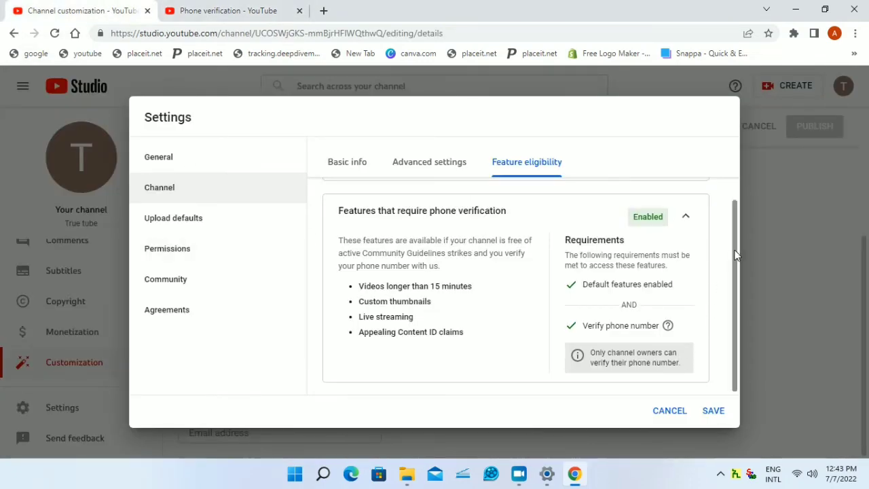
Step: Save the updated channel settings and go to the Monetization page
scroll(738, 254, "up", 1)
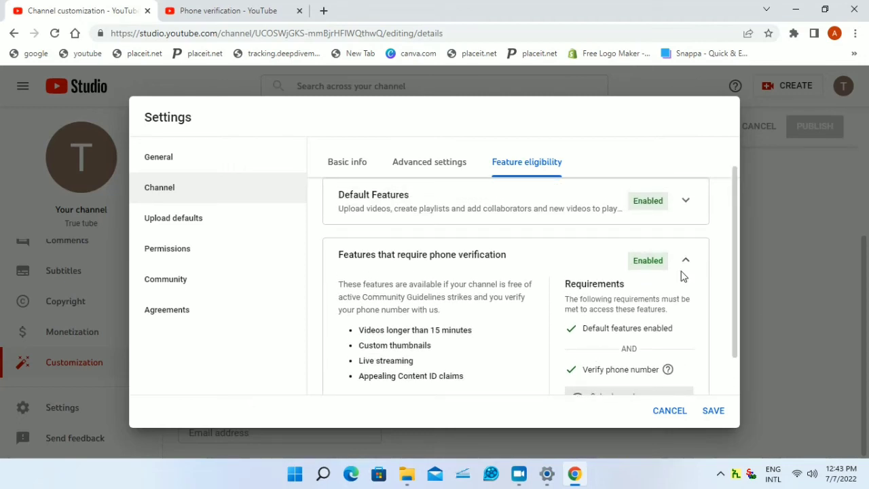
left_click(712, 407)
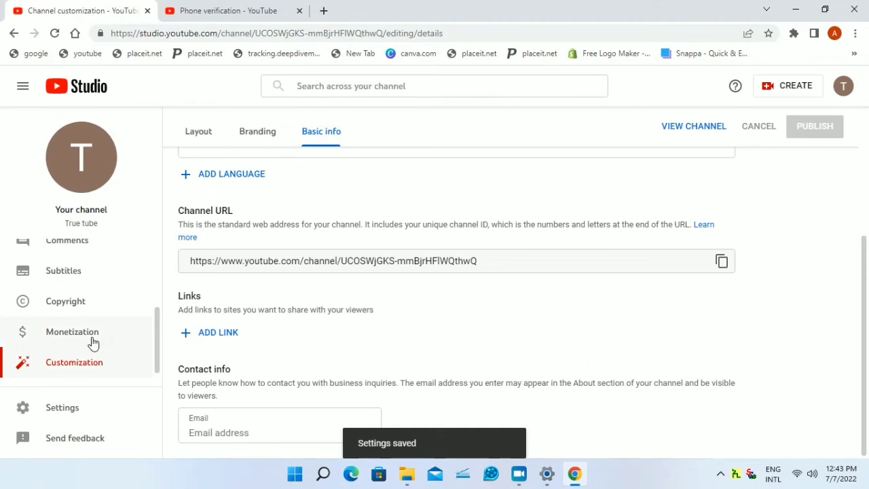
left_click(92, 375)
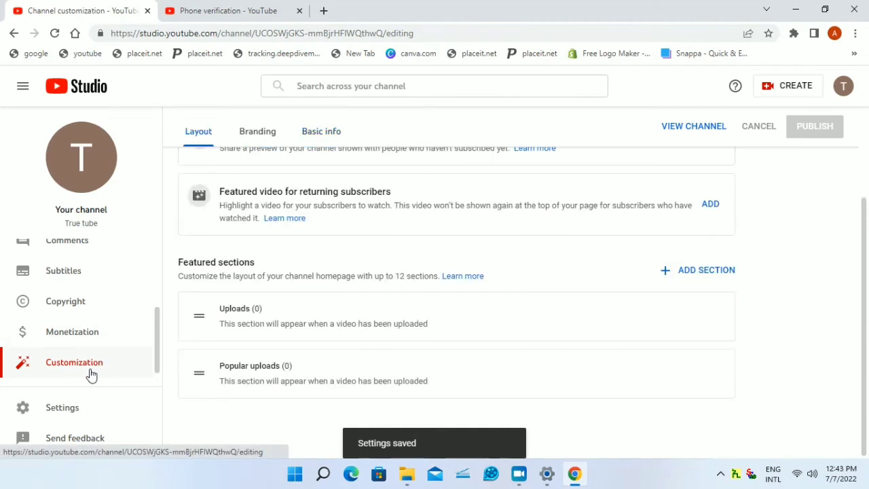
left_click(62, 407)
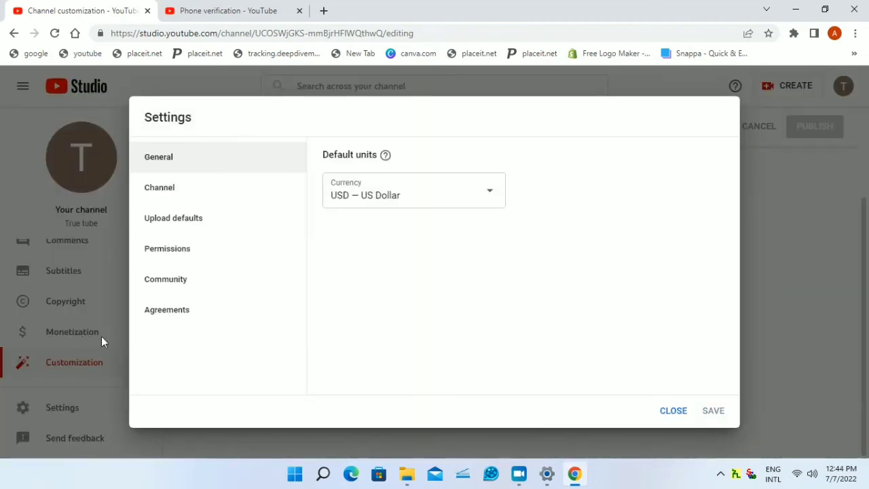
left_click(672, 410)
left_click(84, 332)
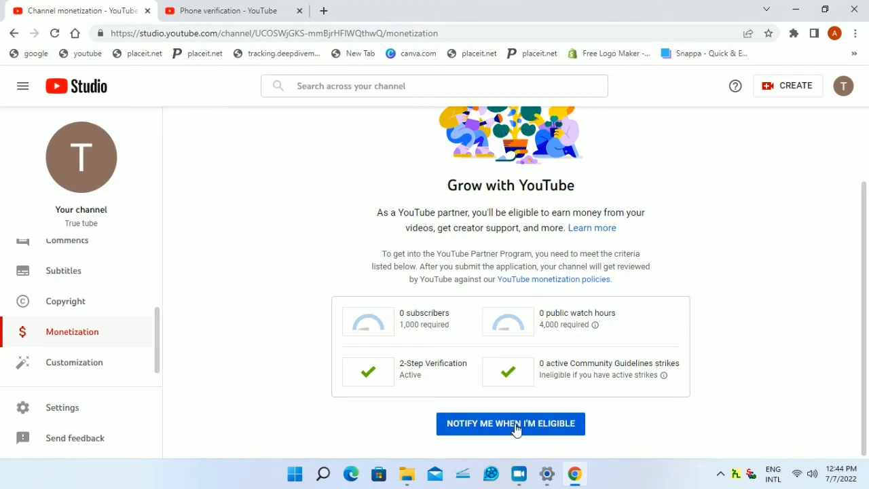
Step: Choose 'Notify me when I'm eligible' for monetization, then bring up Settings
left_click(516, 427)
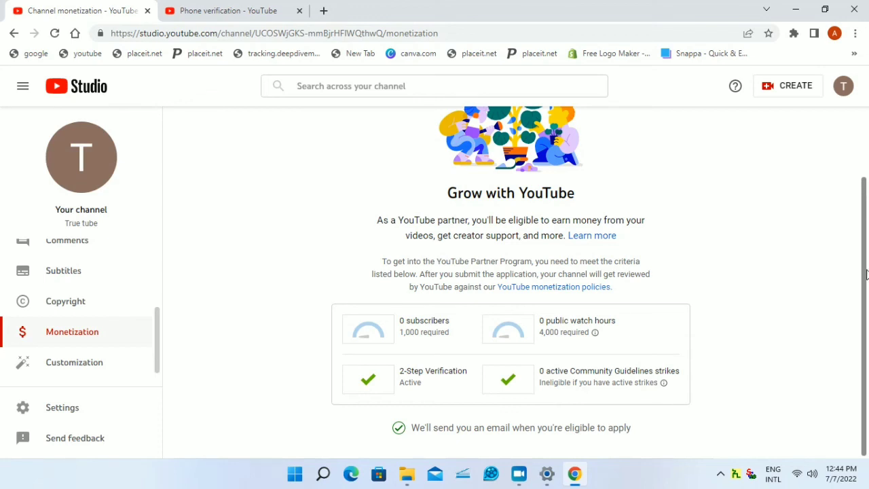
scroll(865, 274, "up", 2)
scroll(866, 201, "down", 2)
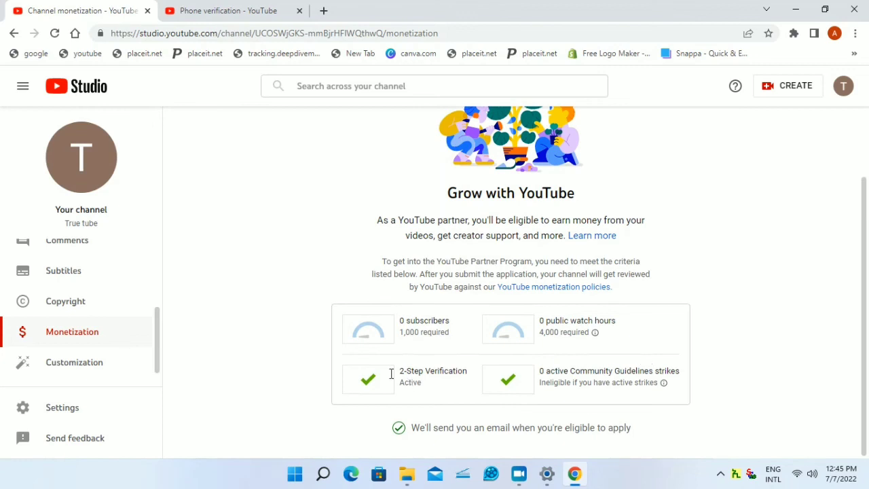
left_click(89, 410)
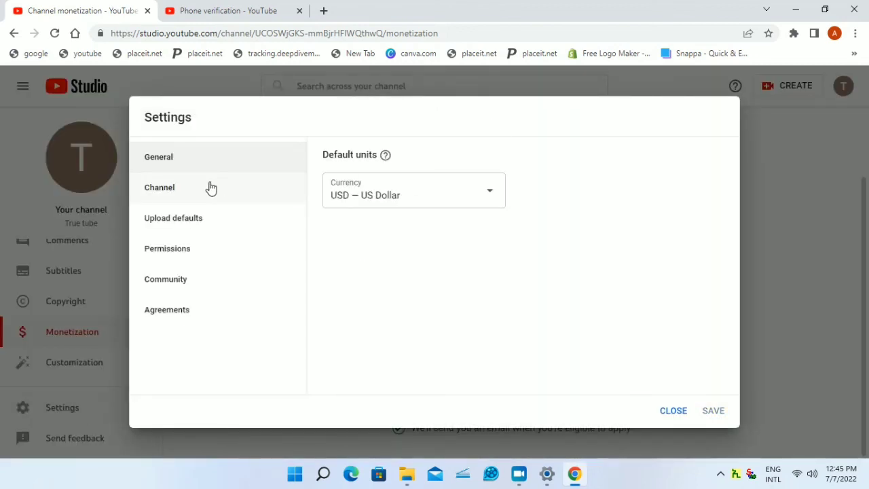
Step: Review the Channel, Upload defaults (including advanced) and Permissions settings
left_click(210, 188)
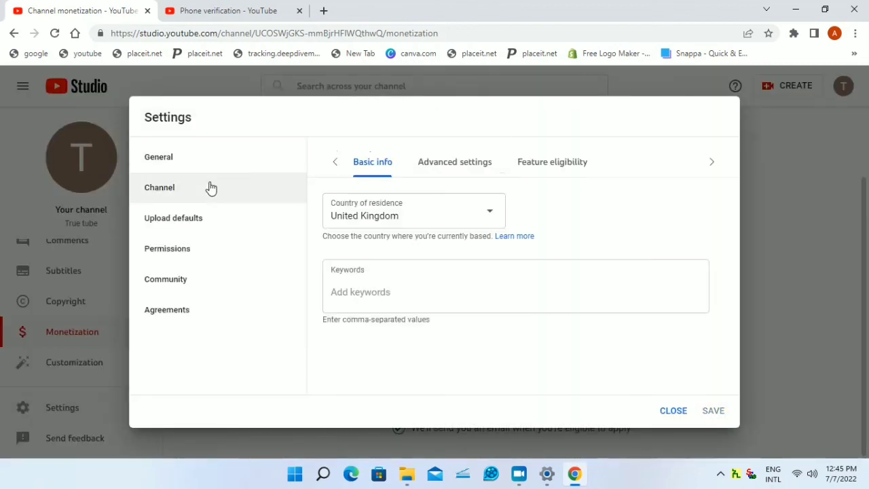
left_click(194, 228)
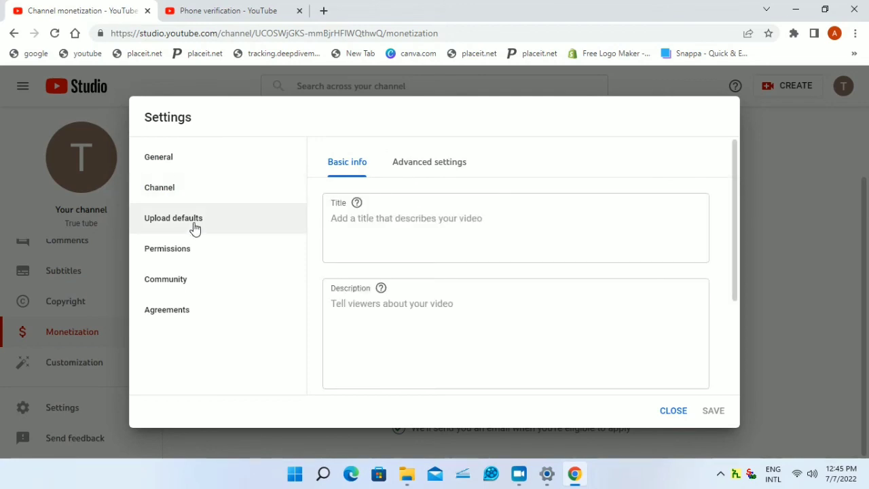
left_click(182, 257)
left_click(185, 228)
left_click(418, 171)
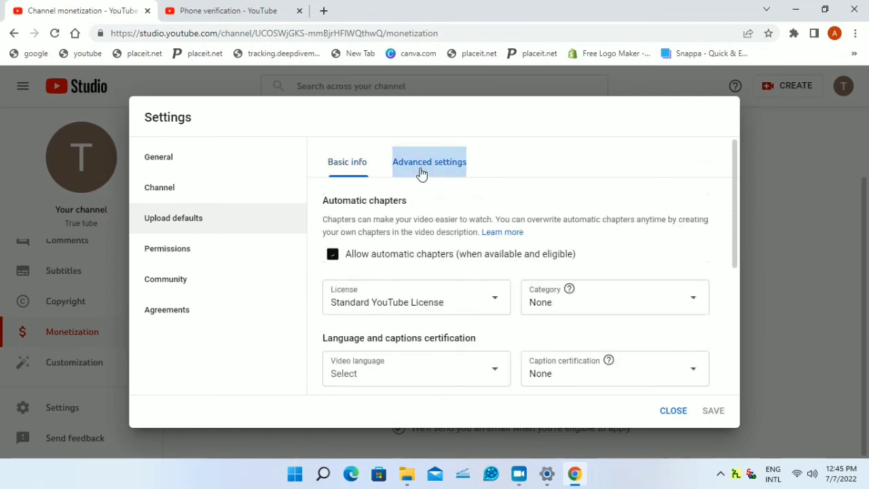
left_click(199, 257)
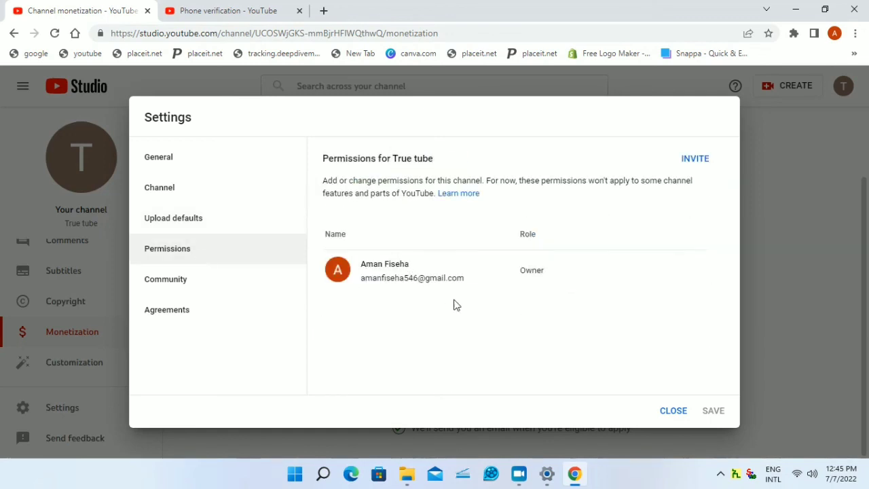
Step: Review General, channel Advanced settings and Feature eligibility, then close Settings
left_click(167, 196)
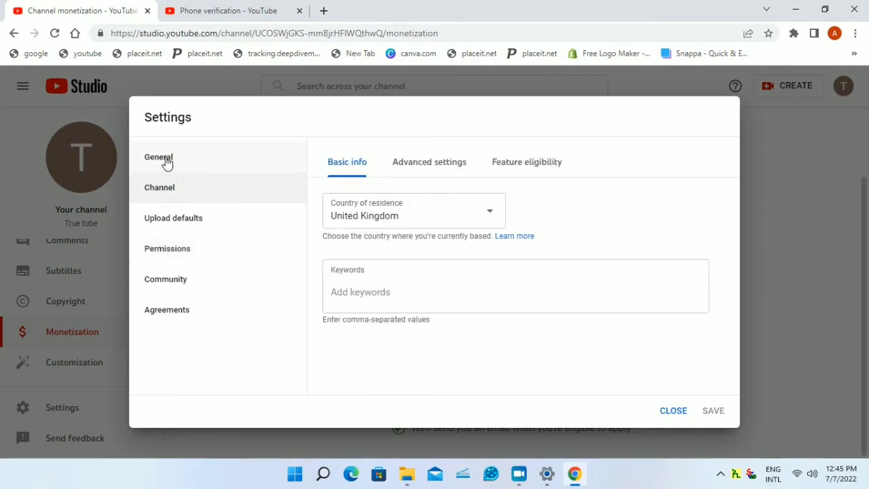
left_click(166, 163)
left_click(170, 190)
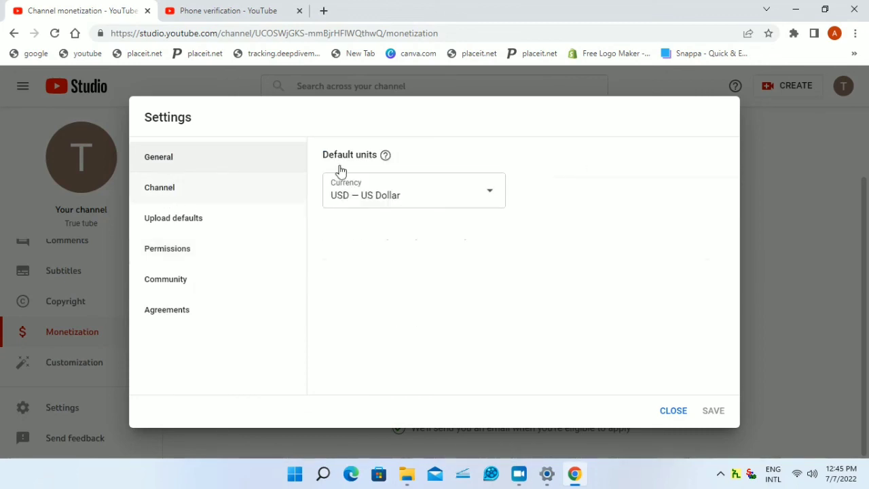
left_click(413, 168)
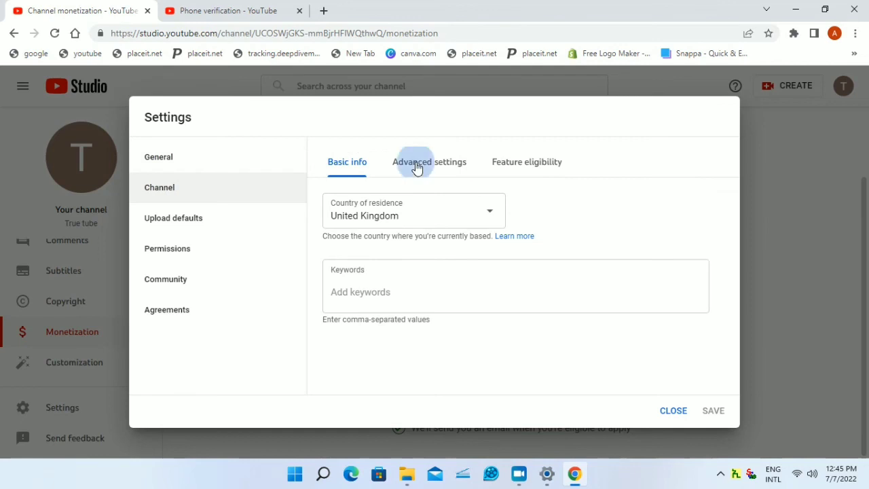
left_click(506, 169)
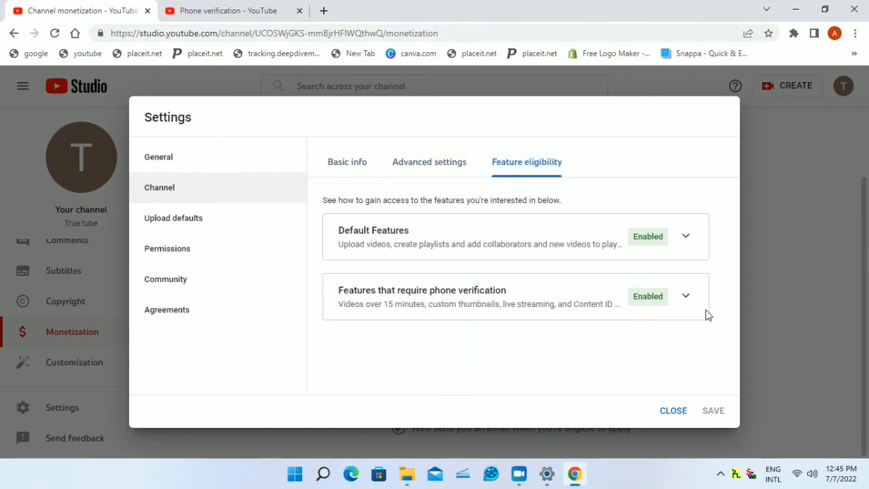
left_click(672, 411)
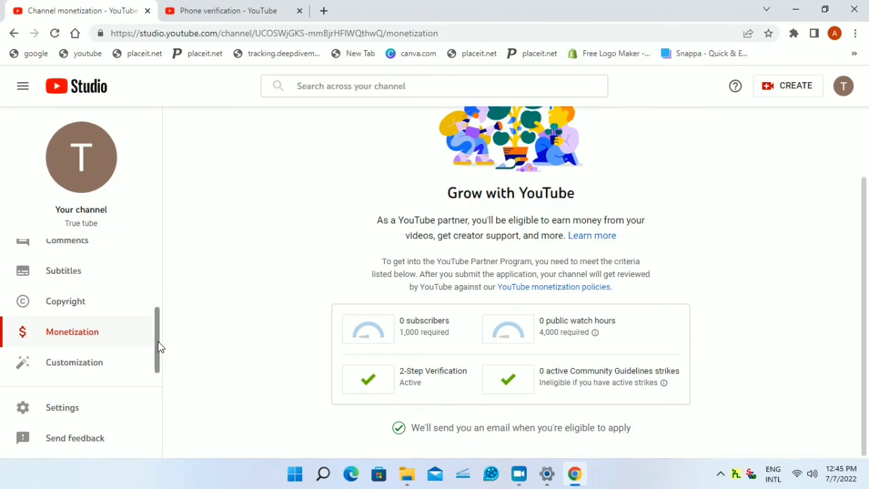
Step: Open True tube's public channel page through the avatar's Your channel and scroll it
left_click_drag(159, 347, 169, 271)
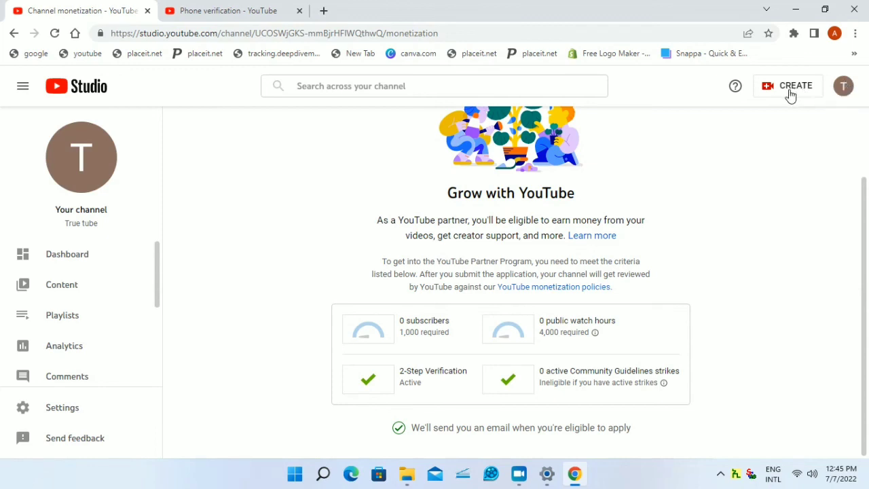
left_click(840, 88)
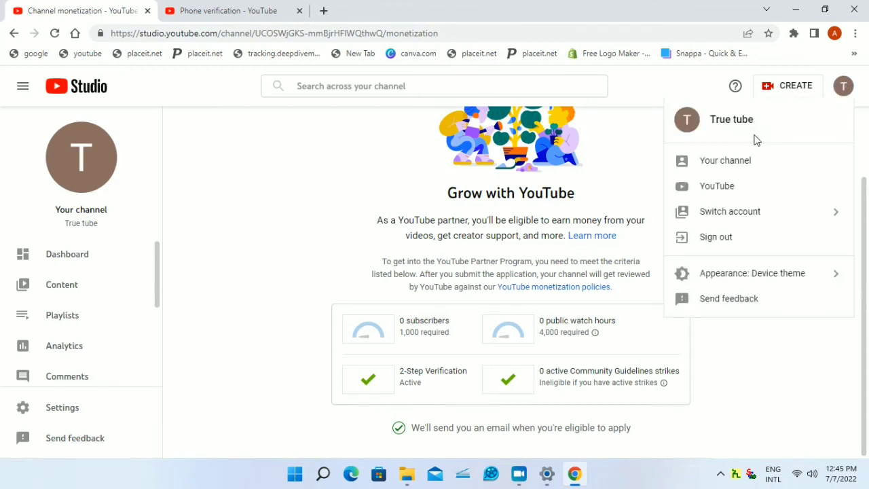
left_click(712, 168)
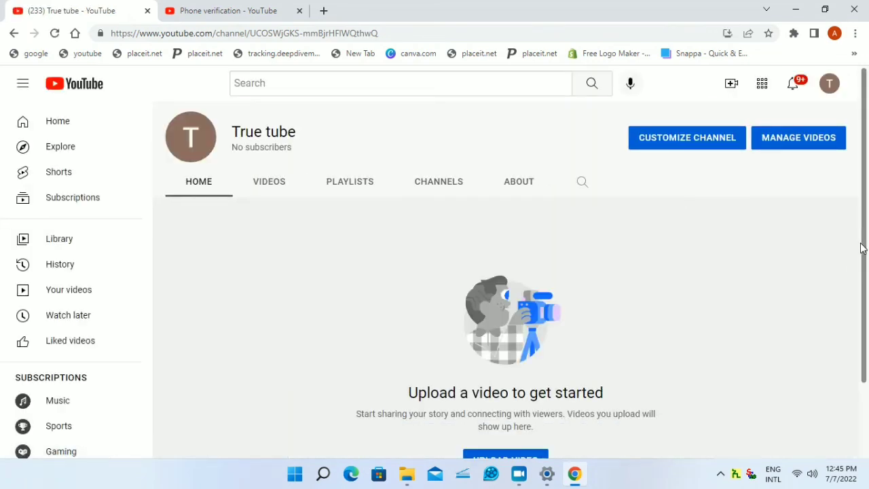
scroll(867, 287, "down", 2)
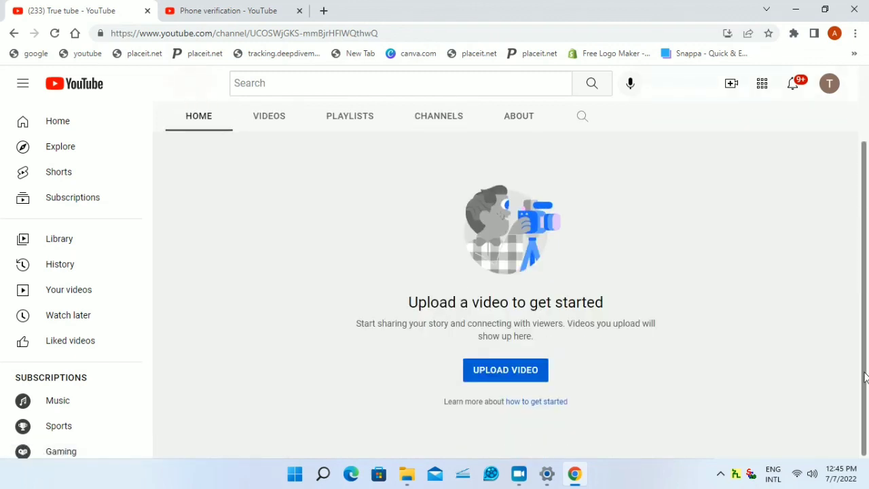